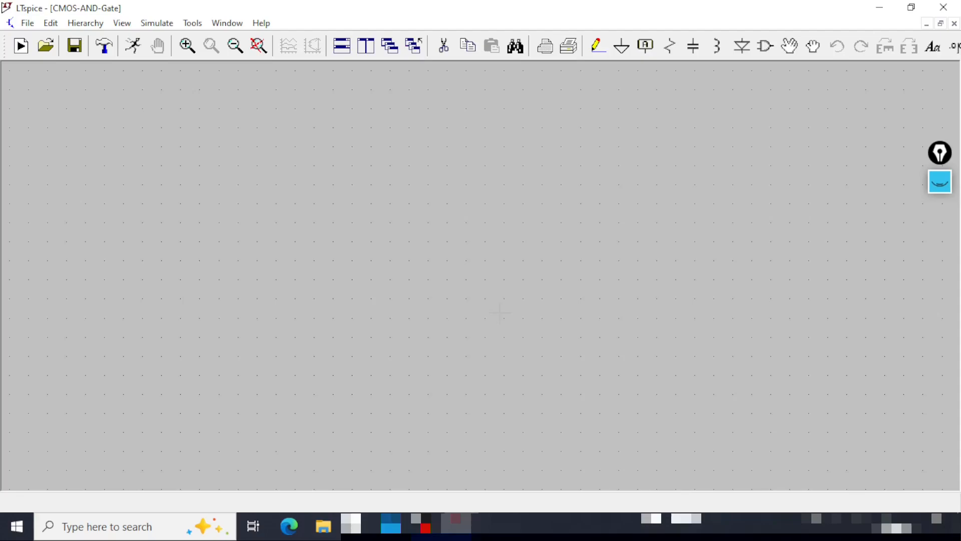
- Open the component library and choose the four-terminal pmos4 transistor symbol
left_click(765, 46)
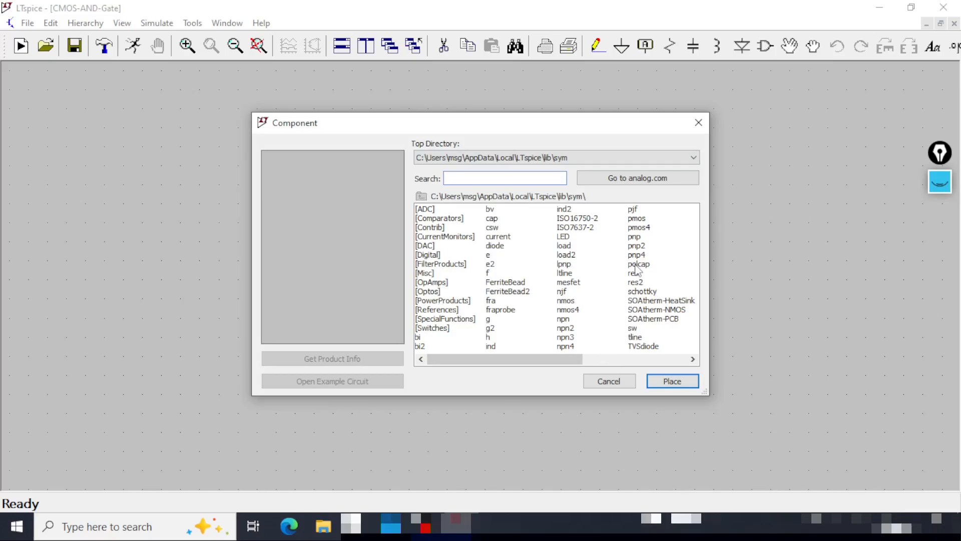
left_click(638, 227)
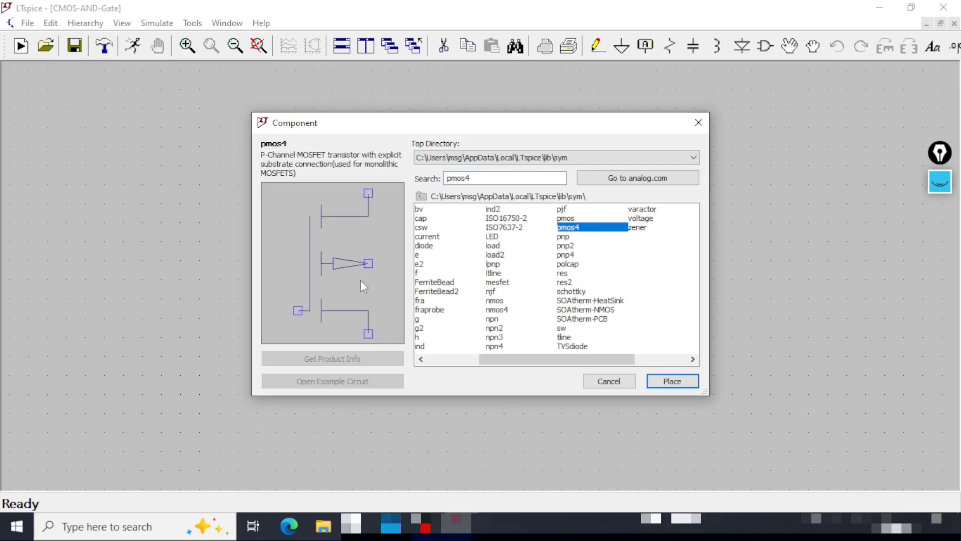
key("ctrl+shift+3")
left_click_drag(335, 170, 399, 169)
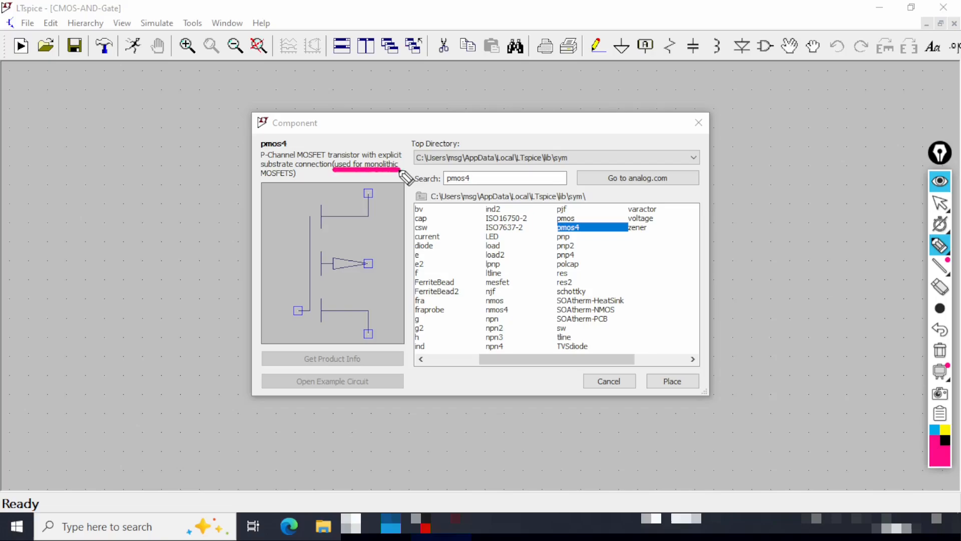
left_click_drag(250, 180, 302, 180)
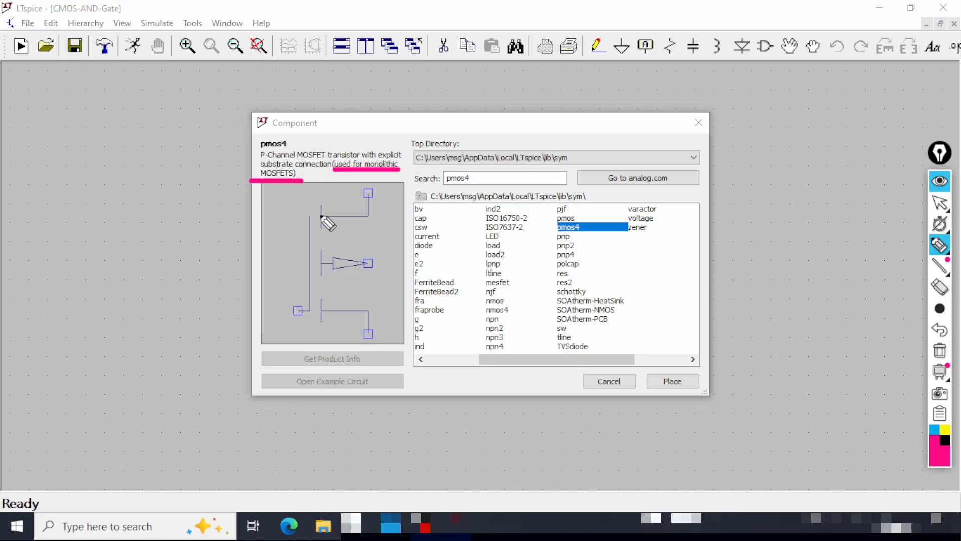
key("ctrl+shift+7")
key("ctrl+shift+1")
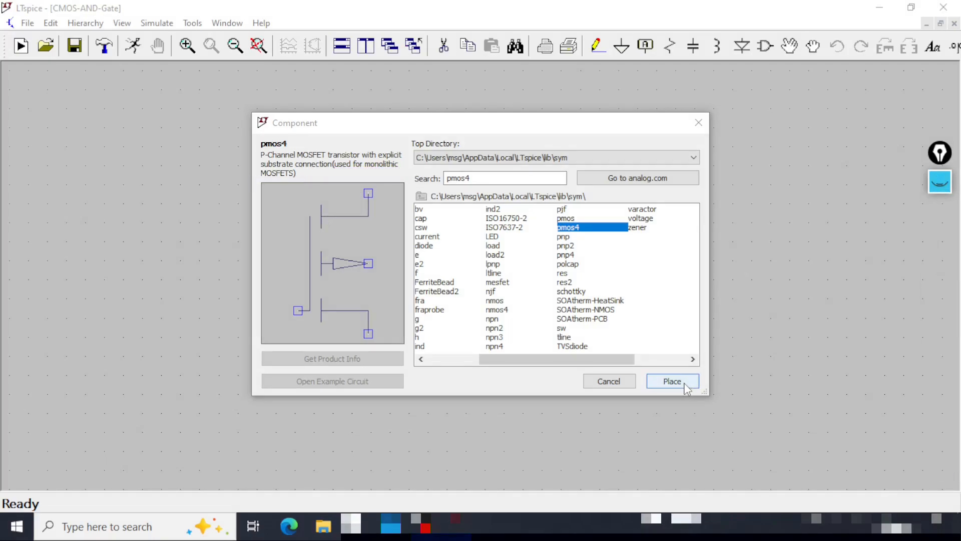
- Place three pmos4 transistors in an evenly spaced horizontal row across the upper part of the schematic
left_click(672, 381)
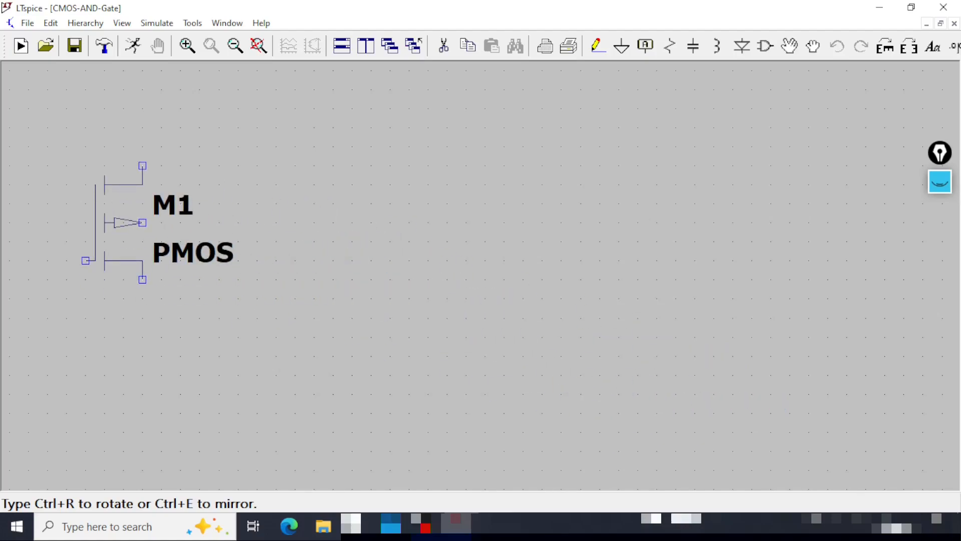
left_click(114, 223)
left_click(456, 222)
key("Escape")
left_click(818, 223)
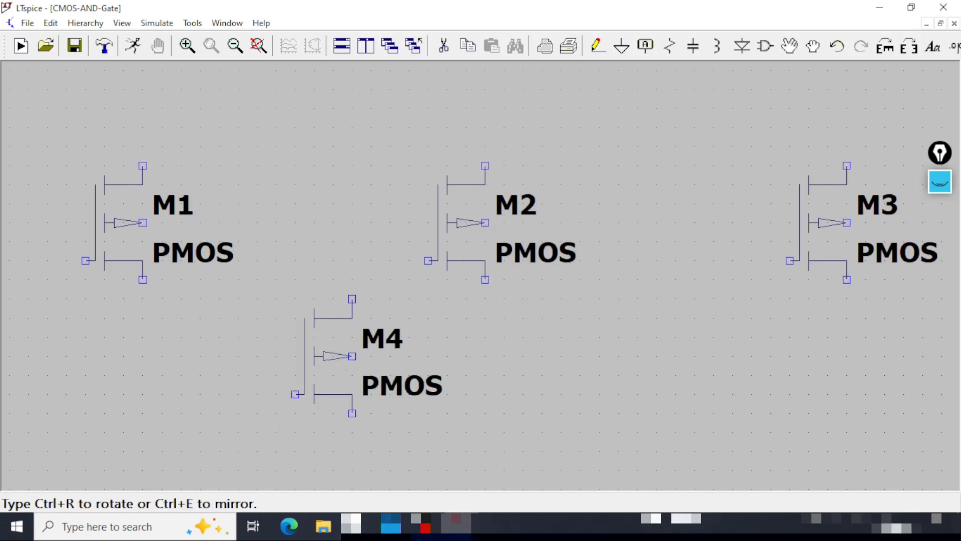
- Reopen the component library and choose the four-terminal nmos4 transistor symbol
left_click(235, 46)
left_click(236, 48)
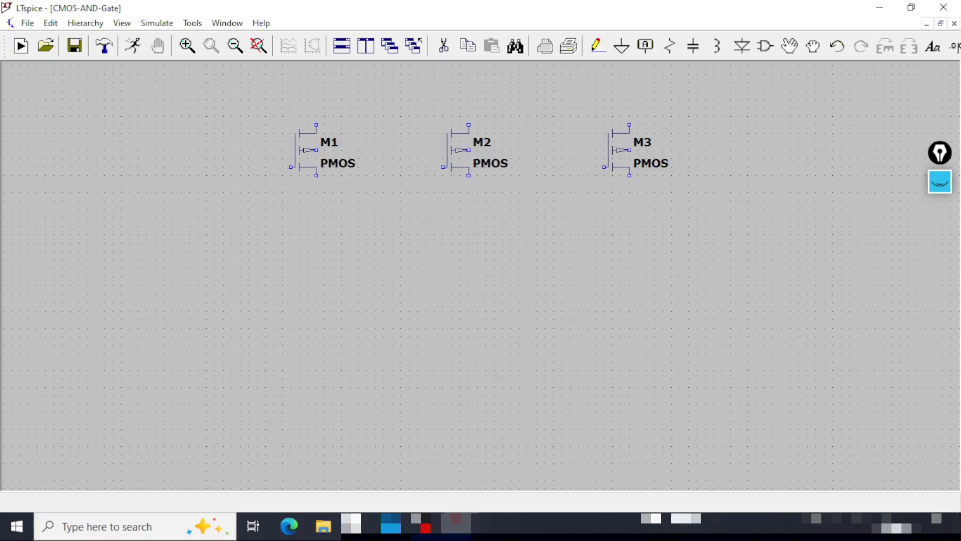
left_click(766, 46)
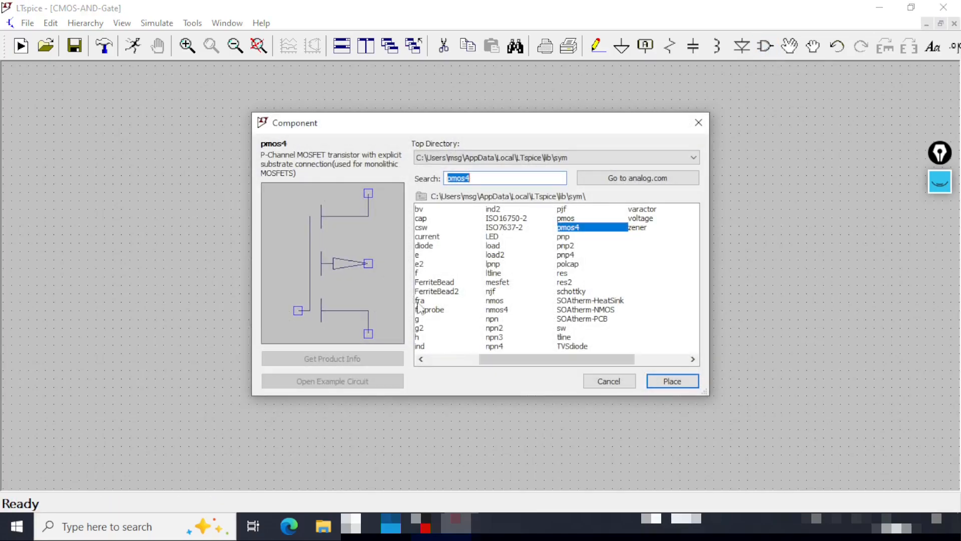
left_click(499, 310)
key("ctrl+shift+3")
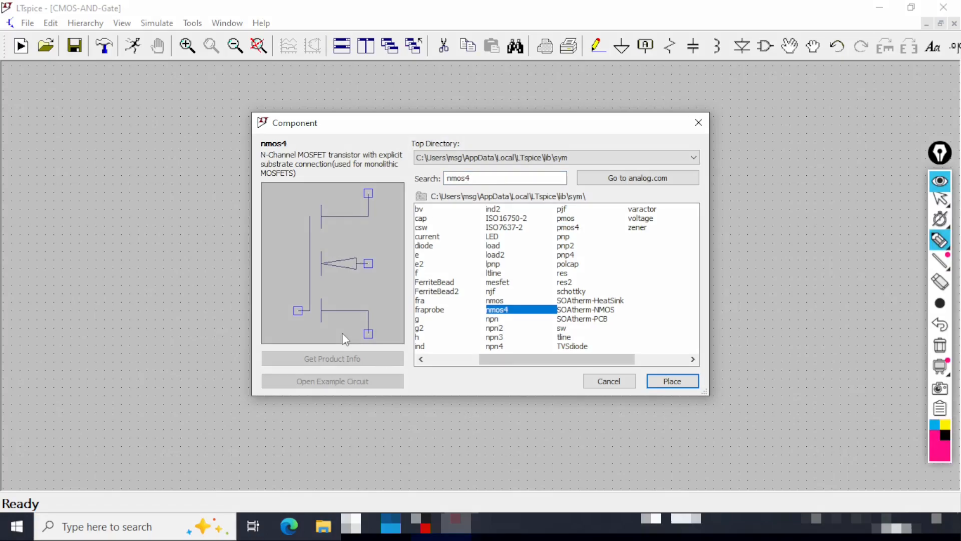
left_click_drag(332, 177, 400, 170)
left_click_drag(249, 179, 303, 179)
key("ctrl+shift+1")
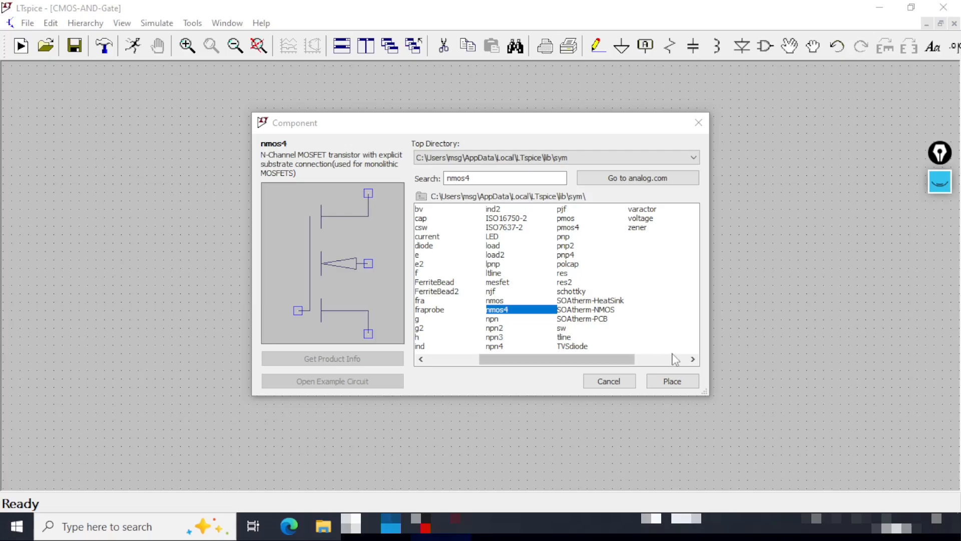
- Place two nmos4 transistors stacked below the middle PMOS and a third below the rightmost PMOS, and save the schematic
left_click(672, 381)
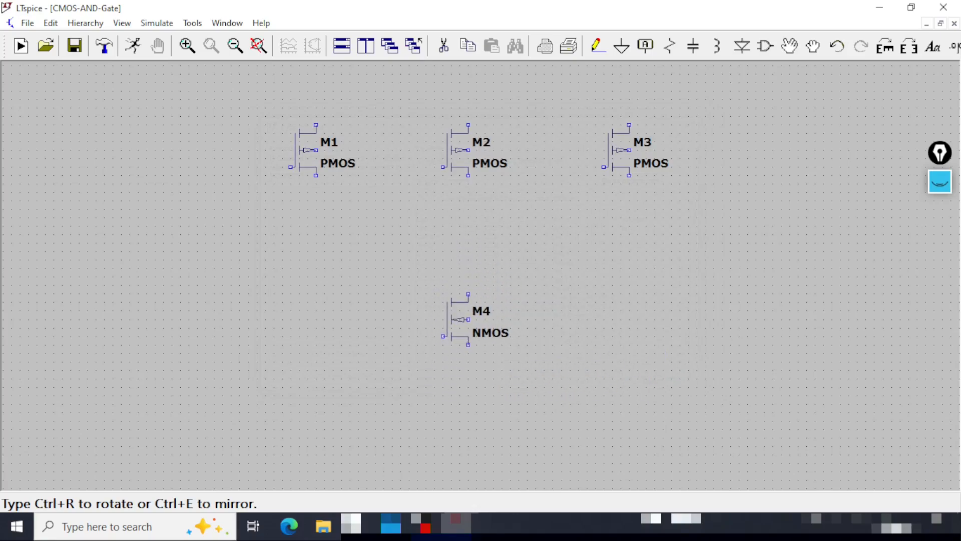
left_click(443, 293)
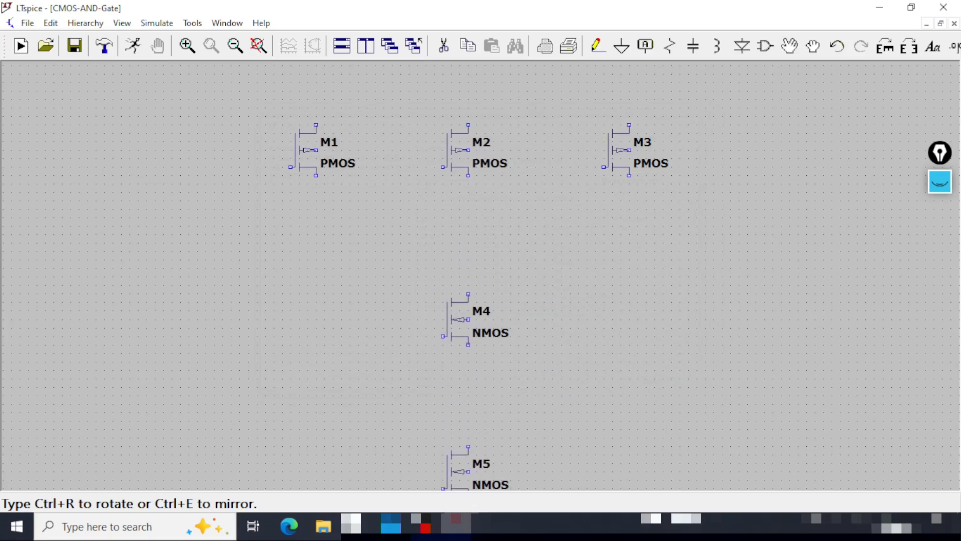
left_click(443, 433)
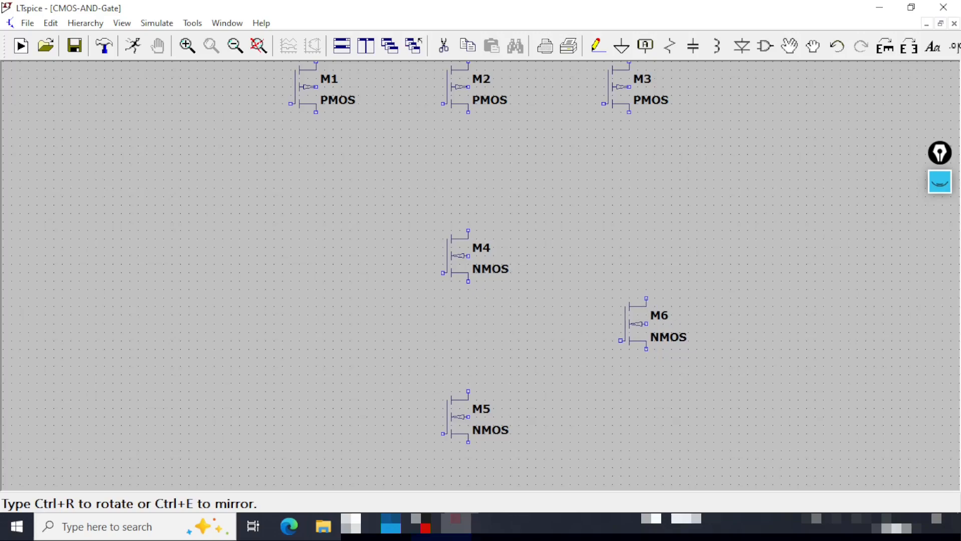
left_click(605, 349)
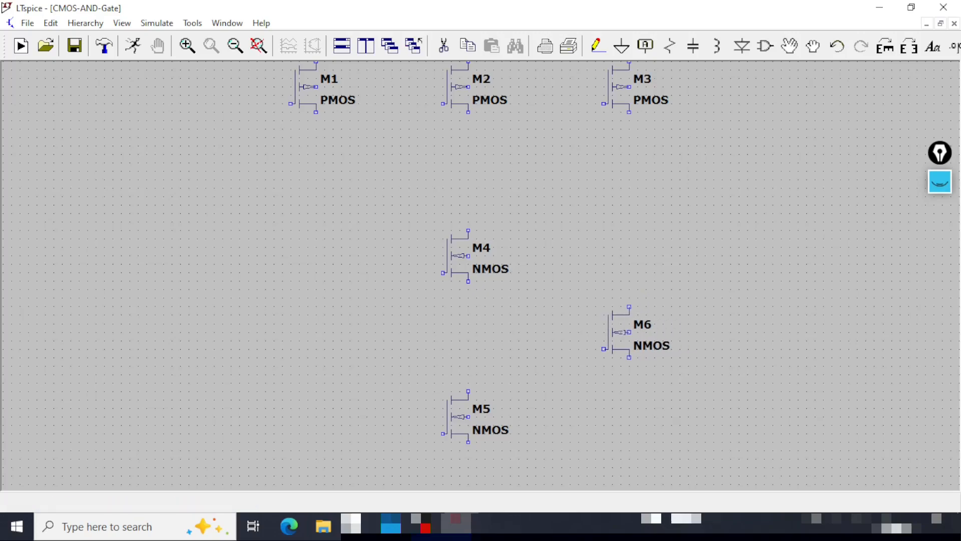
key("Escape")
left_click(74, 46)
- Place one voltage source from the component library to the left of all the transistors
left_click(235, 46)
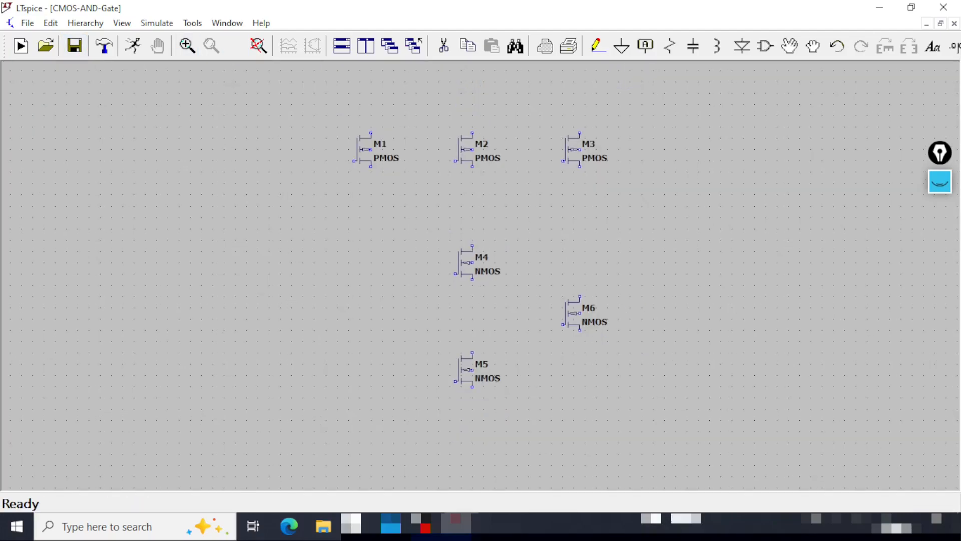
left_click(765, 46)
left_click_drag(505, 358, 666, 359)
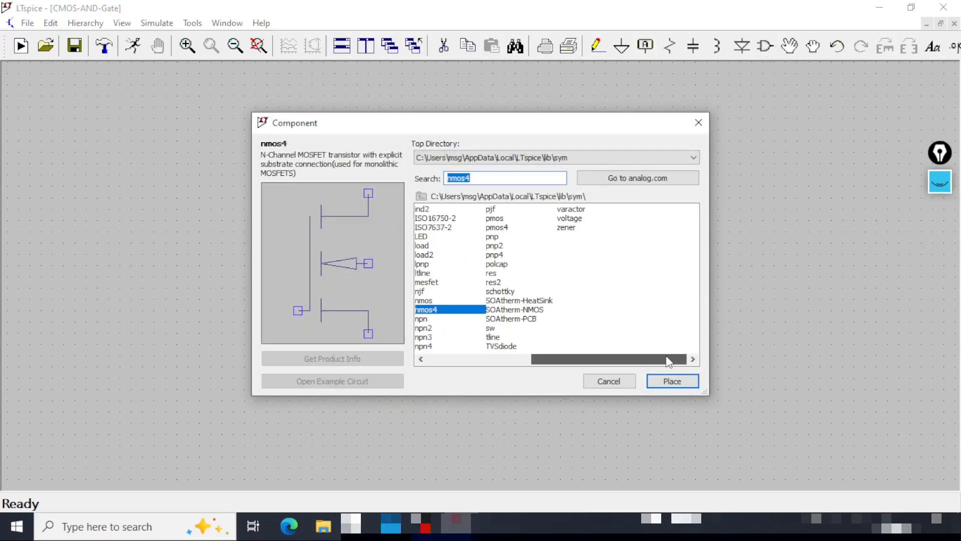
left_click(570, 218)
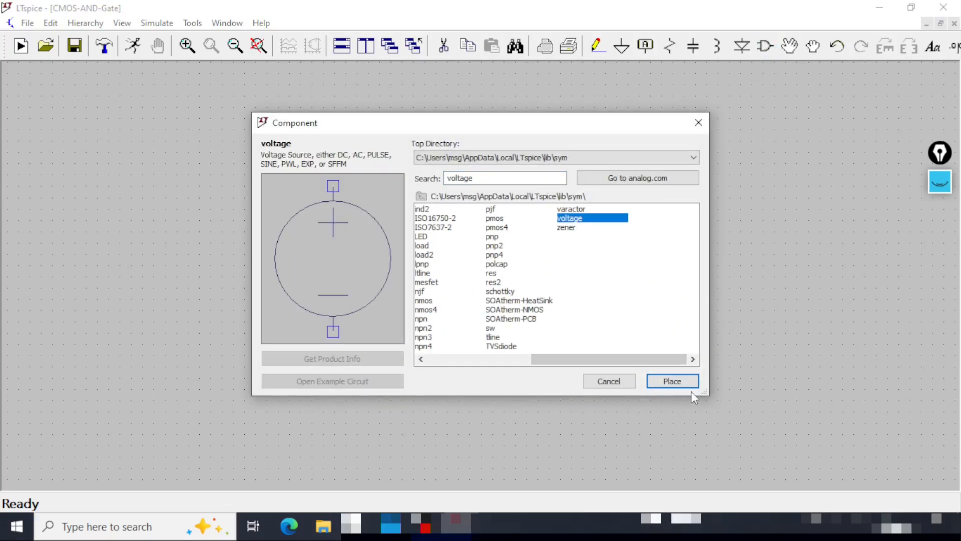
left_click(672, 382)
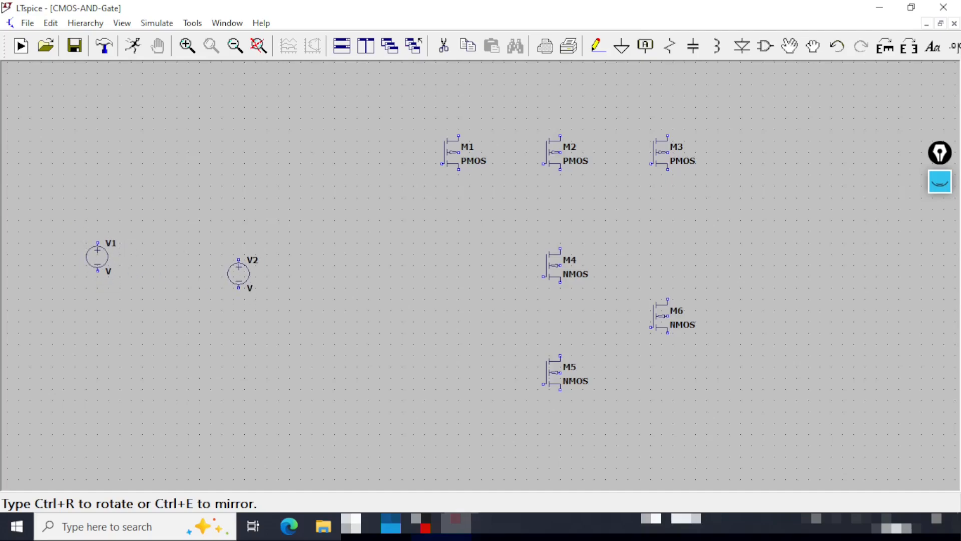
key("Escape")
- Wire V1's positive terminal along a supply rail above the transistors and down to M3's body terminal
left_click(598, 46)
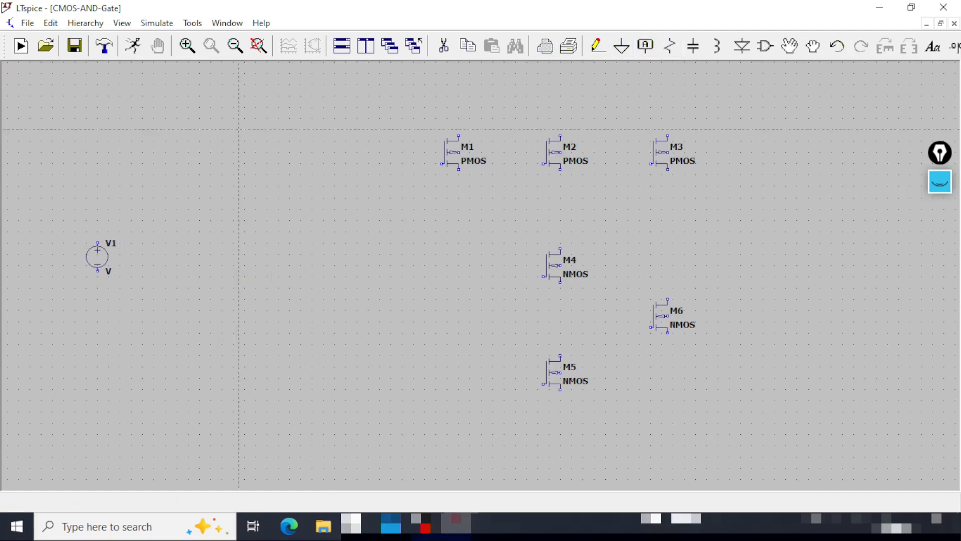
left_click(97, 243)
left_click(98, 90)
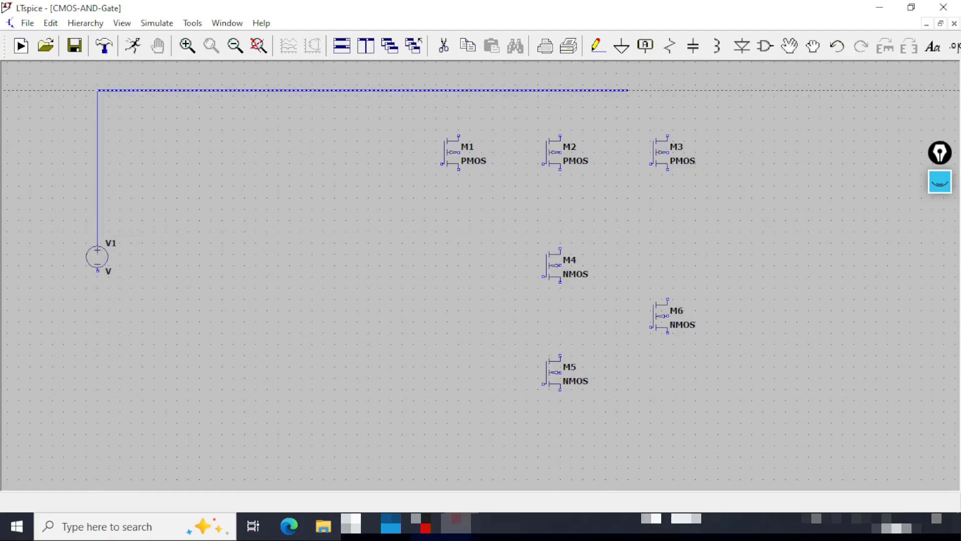
left_click(735, 90)
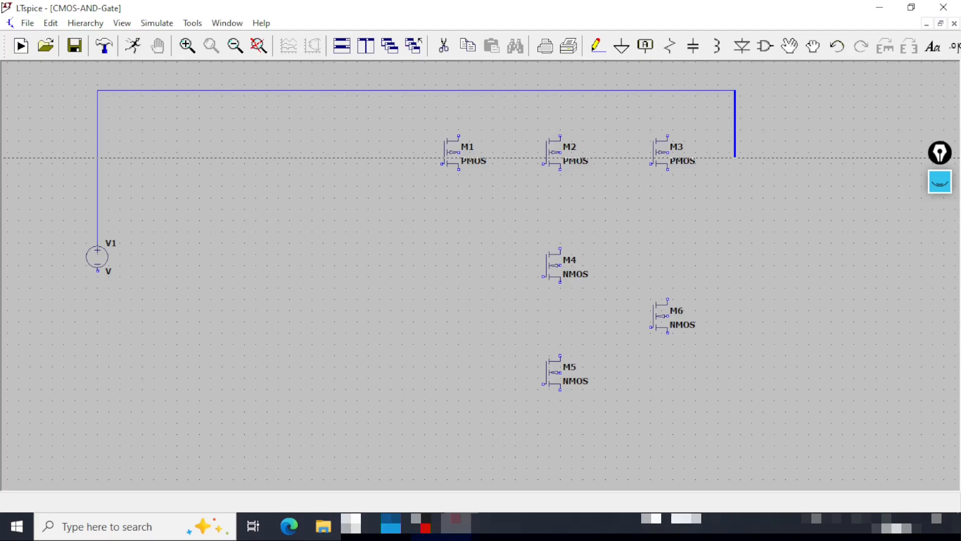
left_click(734, 152)
left_click(663, 152)
- Wire the body terminals of M2 and M1 up to the supply rail
left_click(561, 151)
left_click(606, 90)
left_click(459, 152)
left_click(504, 90)
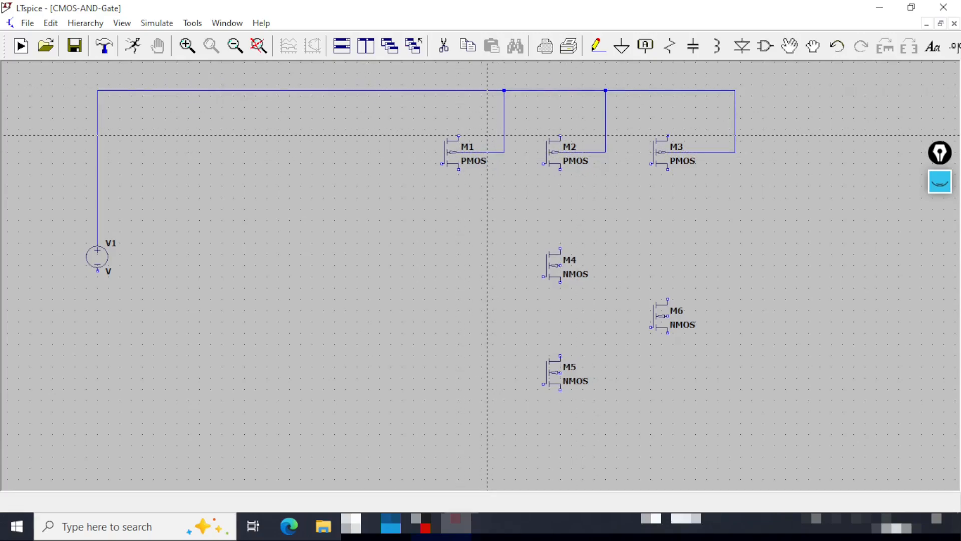
- Wire the upper terminals of M1, M2 and M3 straight up to the supply rail
left_click(458, 136)
left_click(458, 90)
left_click(560, 135)
left_click(560, 90)
left_click(667, 135)
left_click(667, 90)
- Wire V1's negative terminal down and along a ground rail below the transistors, extending to the right of M6
scroll(589, 367, "down", 1)
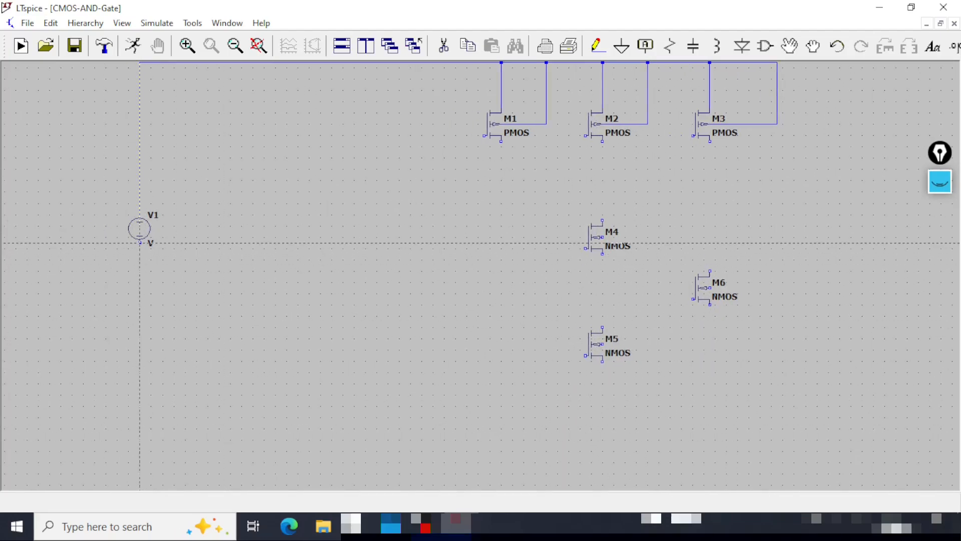
left_click(140, 243)
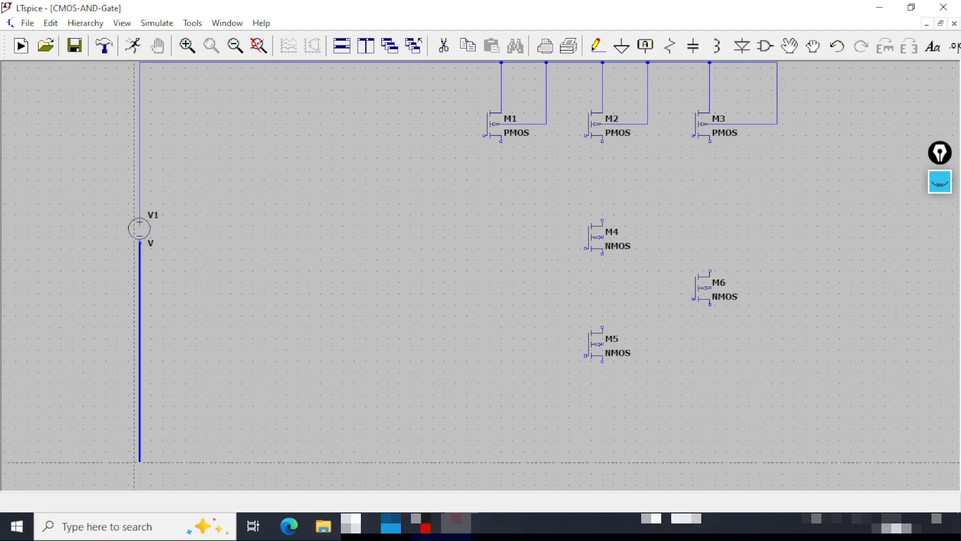
left_click(140, 455)
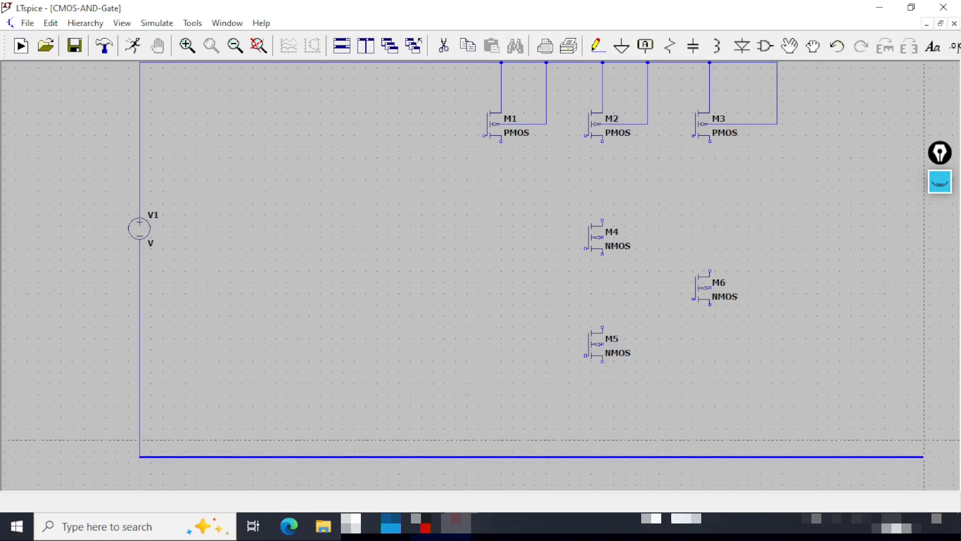
left_click(930, 456)
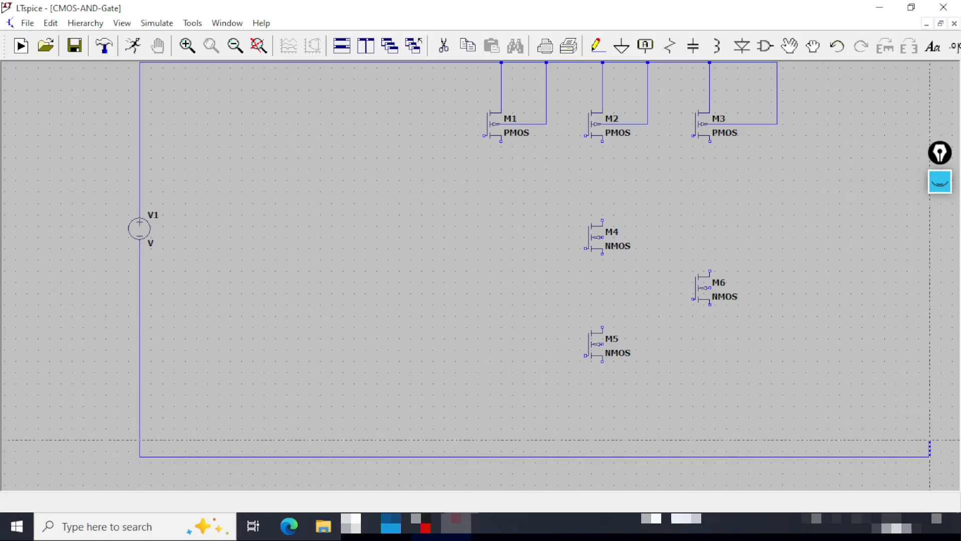
left_click_drag(783, 415, 650, 413)
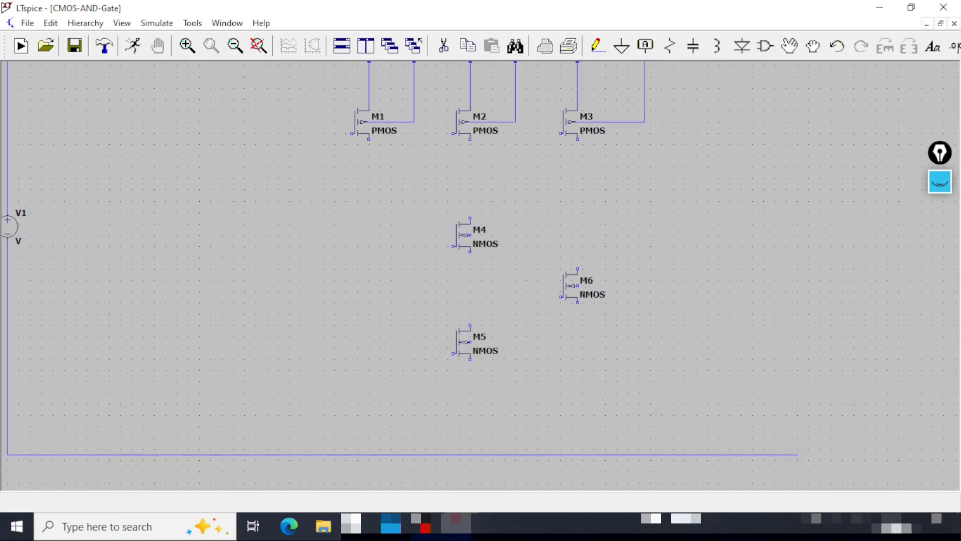
left_click_drag(651, 412, 701, 415)
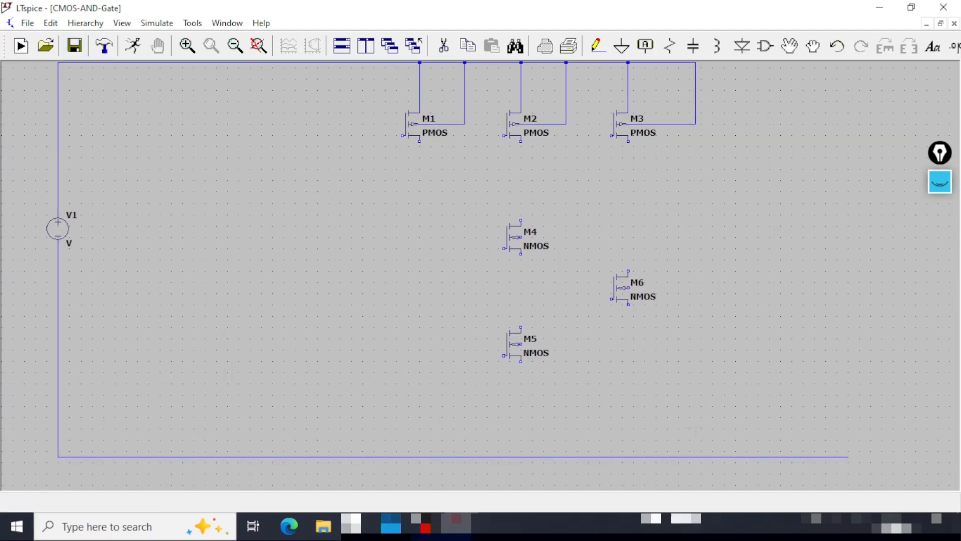
- Wire the lower terminals of M5 and M6 straight down to the ground rail
left_click(597, 46)
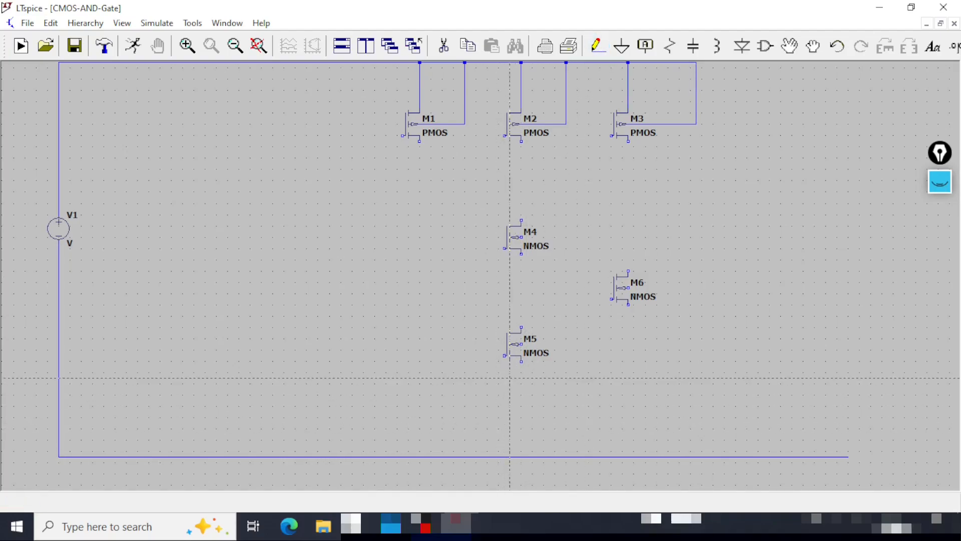
left_click(521, 361)
left_click(521, 456)
left_click(627, 304)
left_click(628, 456)
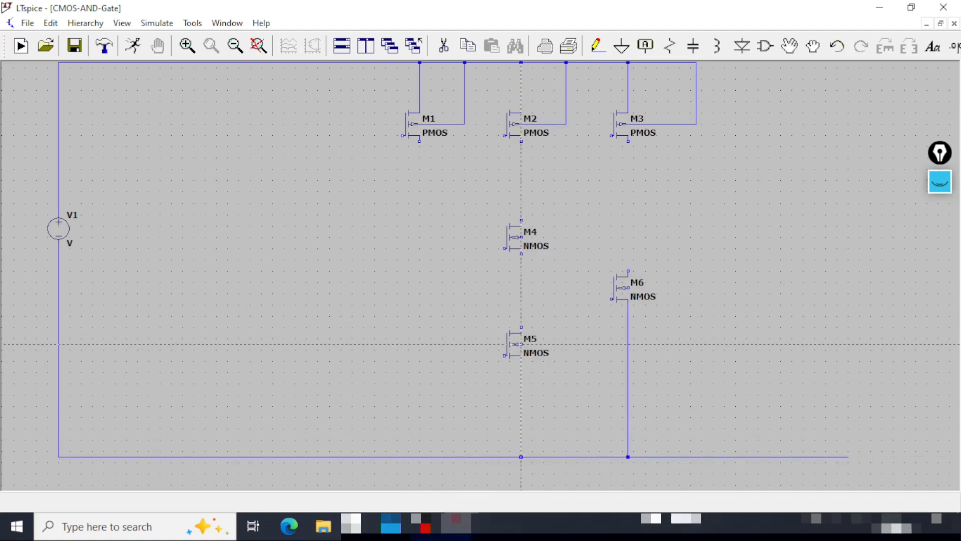
- Wire the body terminals of M5 and M6 to the ground rail
left_click(521, 344)
left_click(566, 457)
left_click(626, 288)
left_click(674, 457)
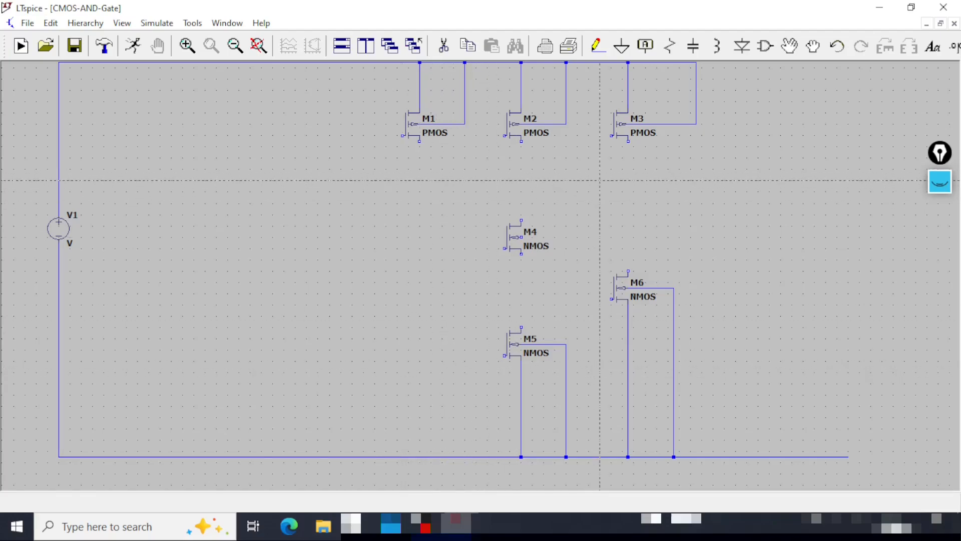
- Connect M2, M4 and M5 in series, and wire M3's lower terminal to M6's upper terminal
scroll(519, 183, "up", 2)
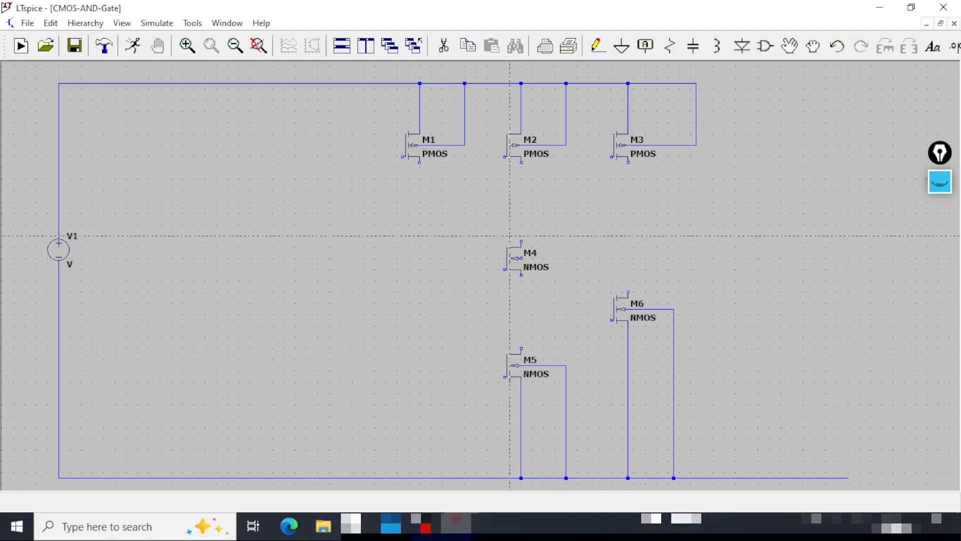
left_click(521, 161)
left_click(518, 242)
left_click(521, 274)
left_click(521, 349)
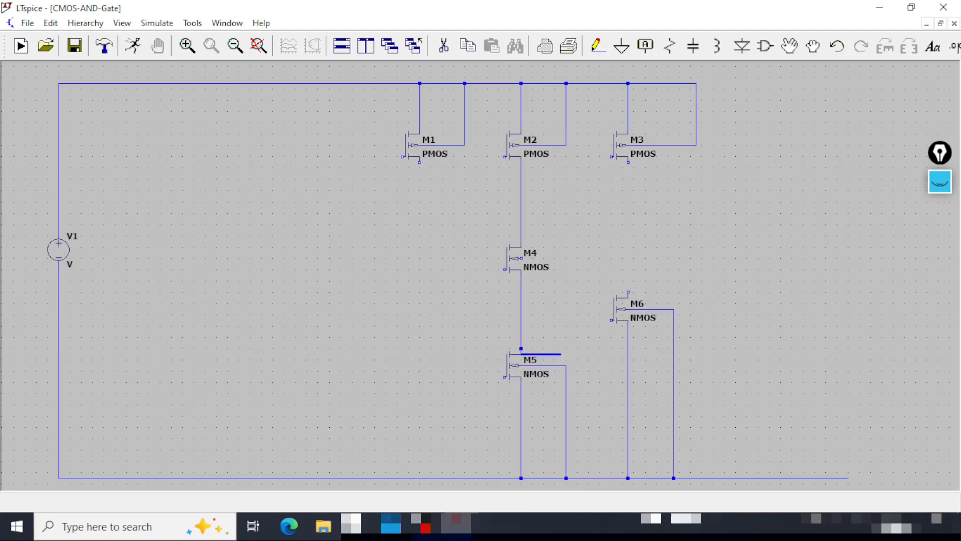
left_click(627, 161)
left_click(628, 293)
- Wire M3's gate to M6's gate and M2's gate to M5's gate, routing each wire left of its transistors
left_click(611, 157)
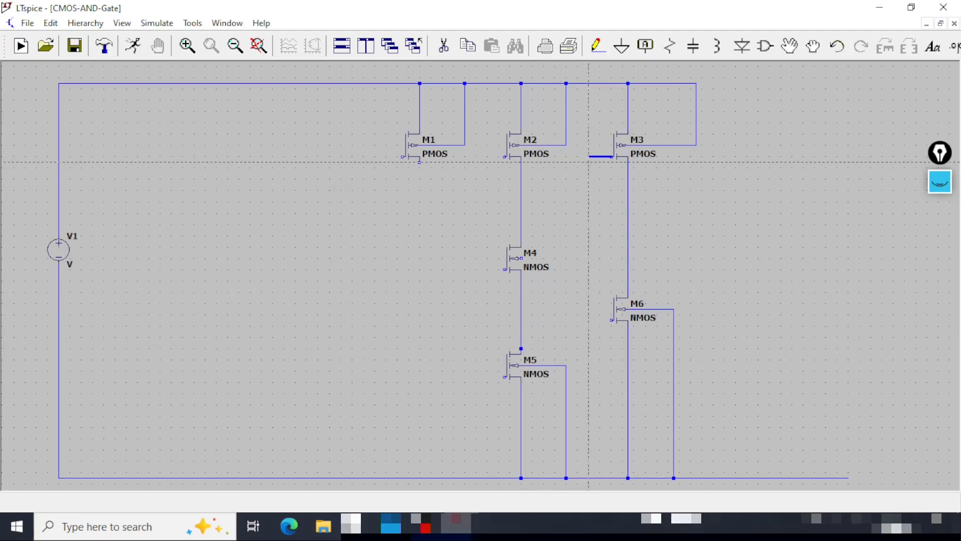
left_click(611, 320)
left_click(504, 157)
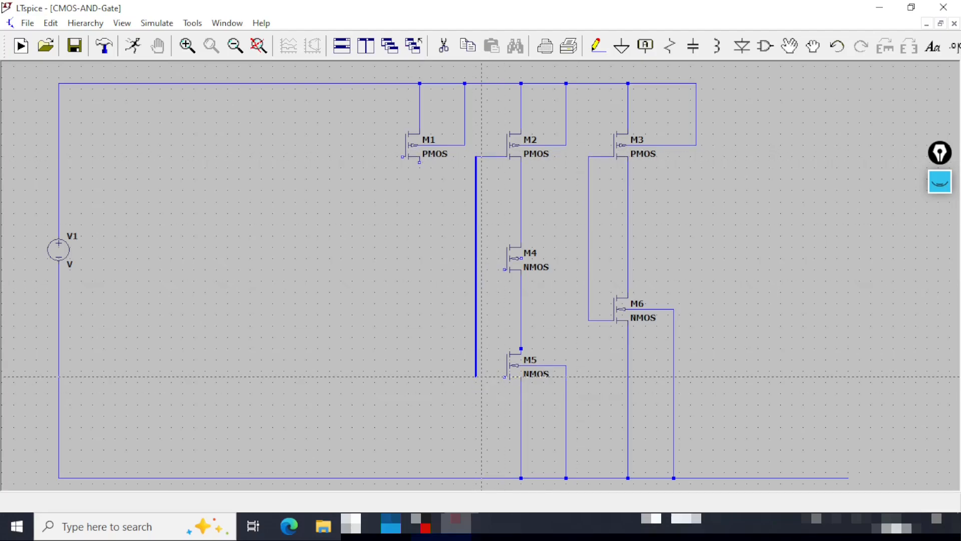
left_click(505, 376)
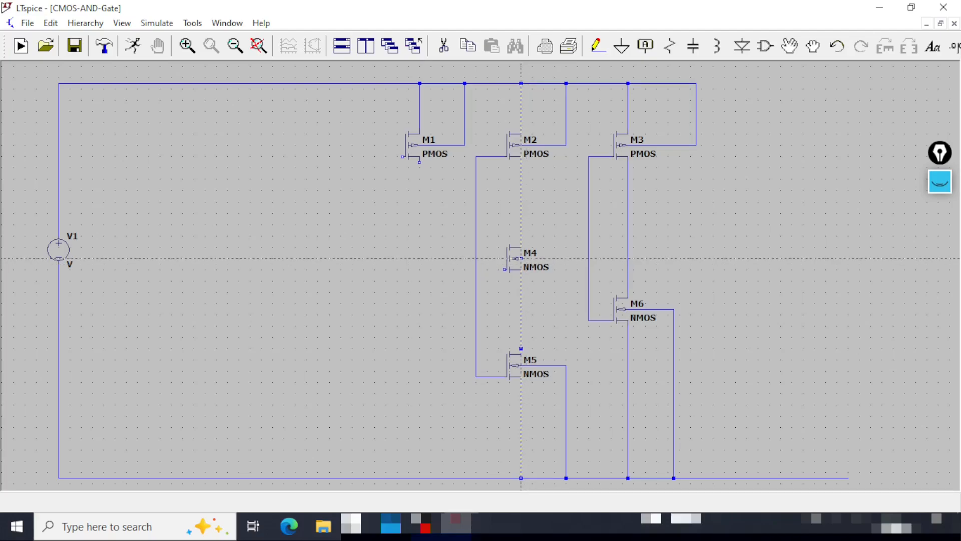
- Wire M4's body terminal to the M4–M5 wire, and run M4's gate wire far left with a short downward end
left_click(560, 258)
left_click(521, 303)
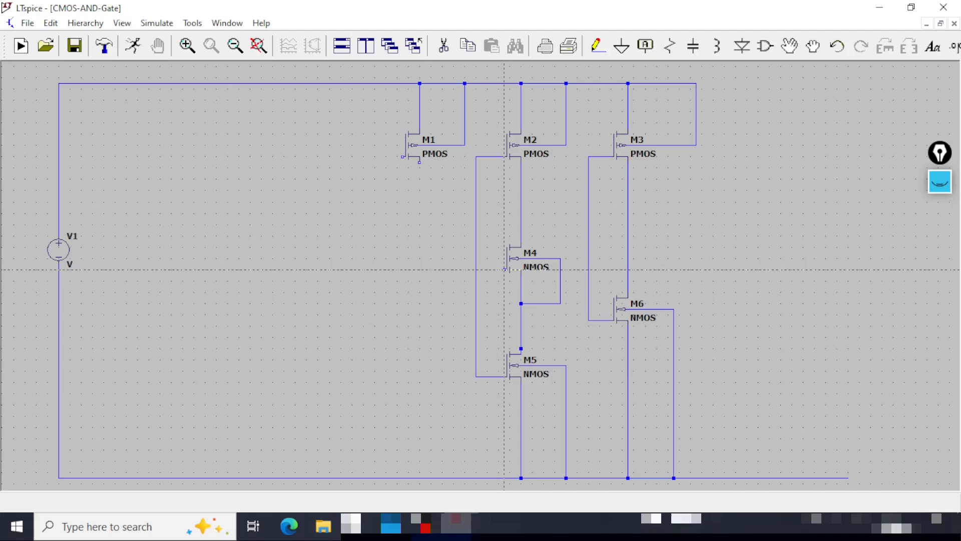
left_click(505, 269)
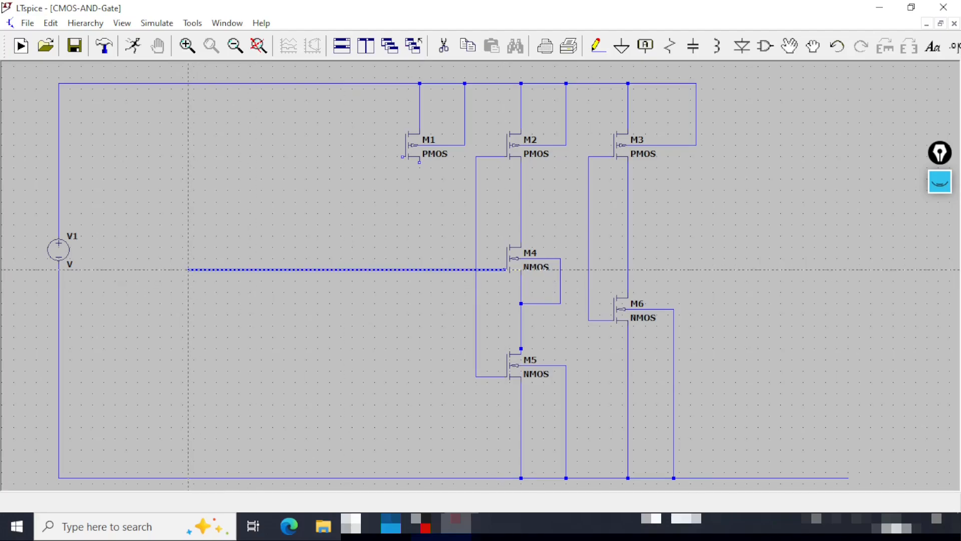
left_click(188, 269)
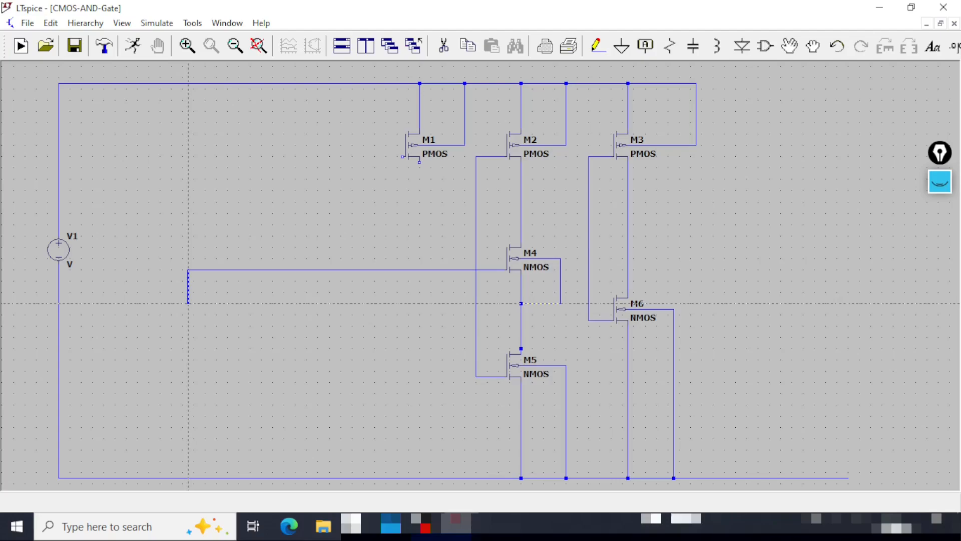
right_click(188, 303)
- Run a wire left from the M2–M5 gate junction, ending in a short downward stub between V1 and M5
left_click(476, 376)
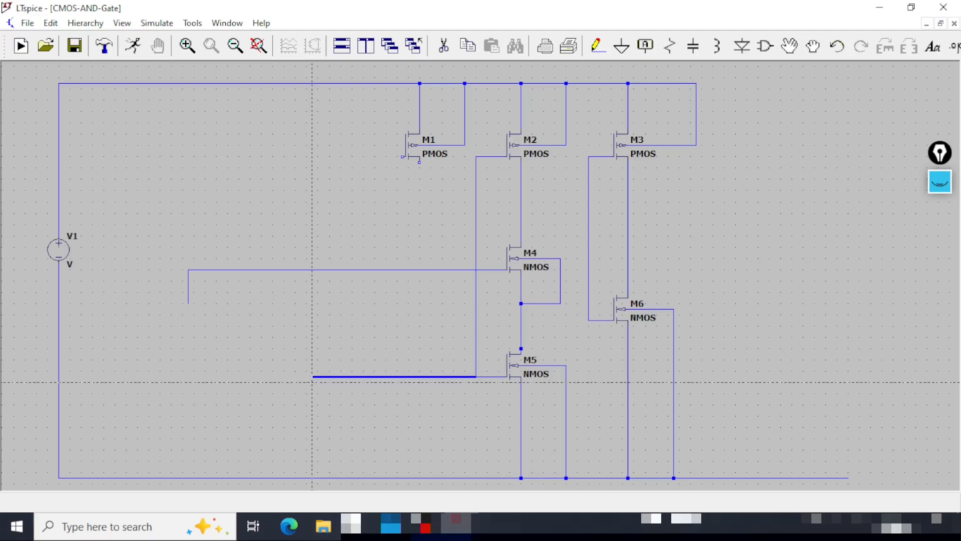
left_click(312, 380)
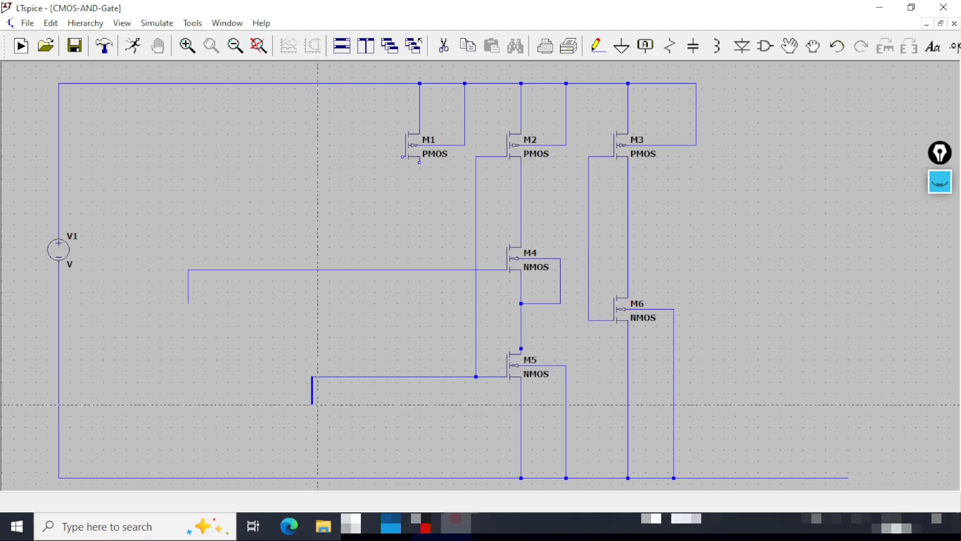
left_click(318, 404)
right_click(317, 404)
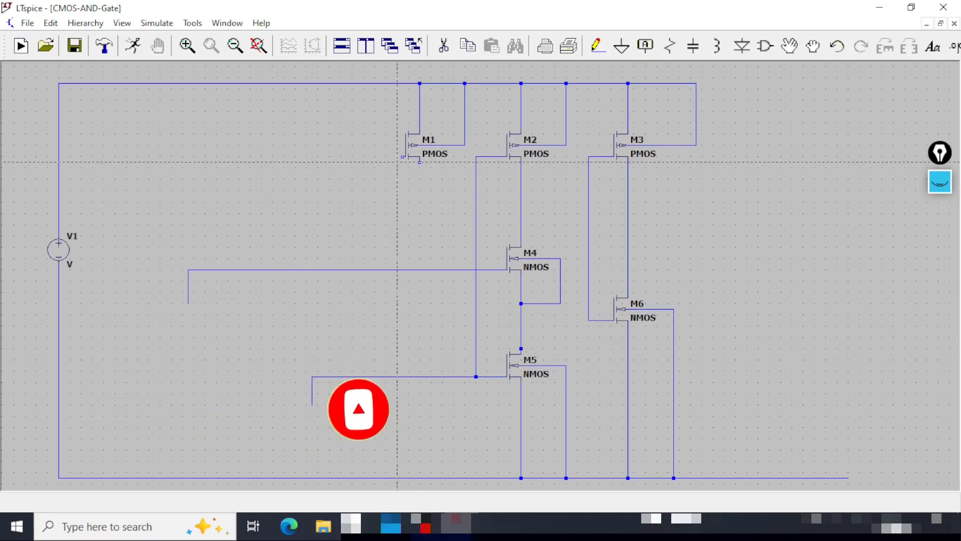
- Wire M1's gate left and down to the horizontal wire of M4's gate
left_click(403, 157)
left_click(364, 156)
left_click(363, 270)
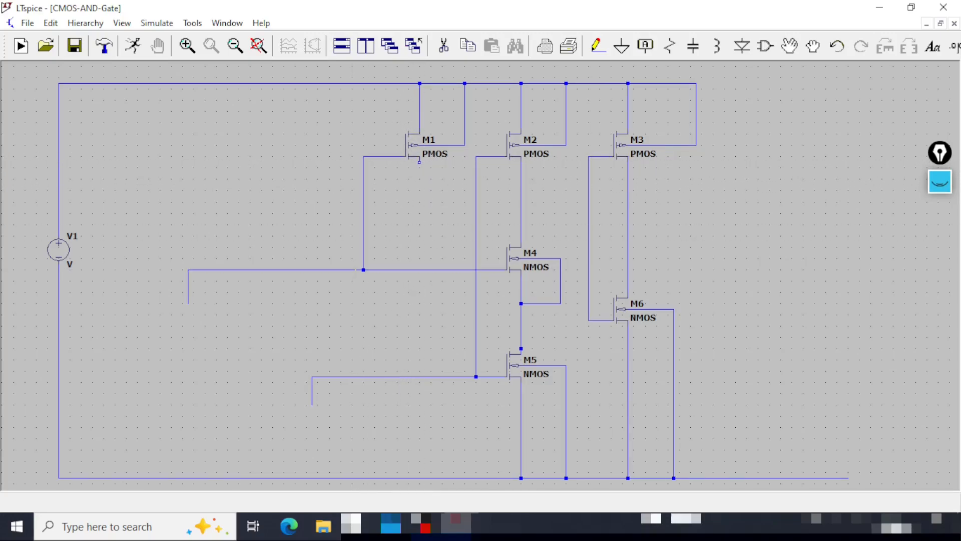
left_click(476, 377)
- Wire M1's lower terminal to the M2–M4 wire and on to the shared gate wire of M3 and M6
left_click(419, 159)
left_click(419, 208)
left_click(521, 207)
left_click(521, 207)
left_click(588, 207)
- Extend the ground rail's right end upward and place a vertical resistor on top of that wire
left_click(848, 435)
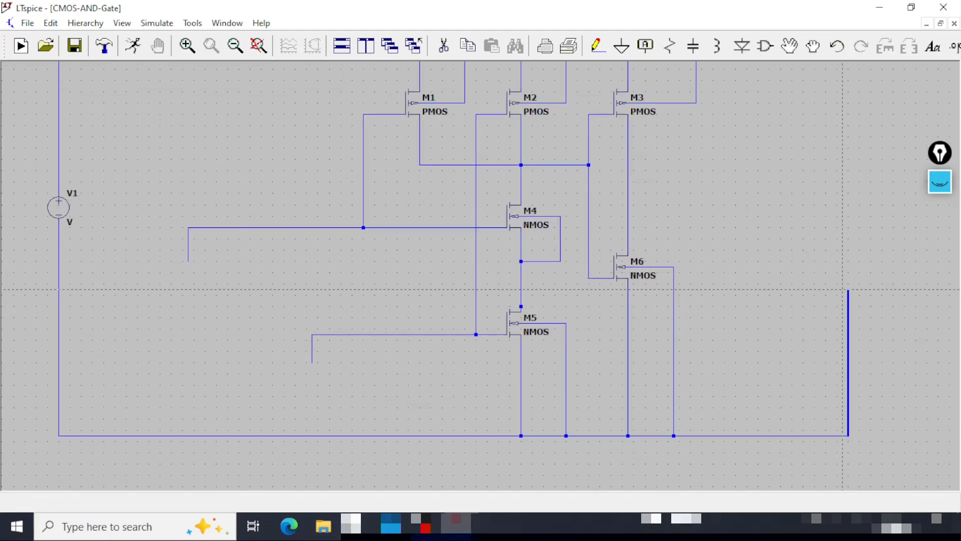
left_click(848, 301)
right_click(826, 300)
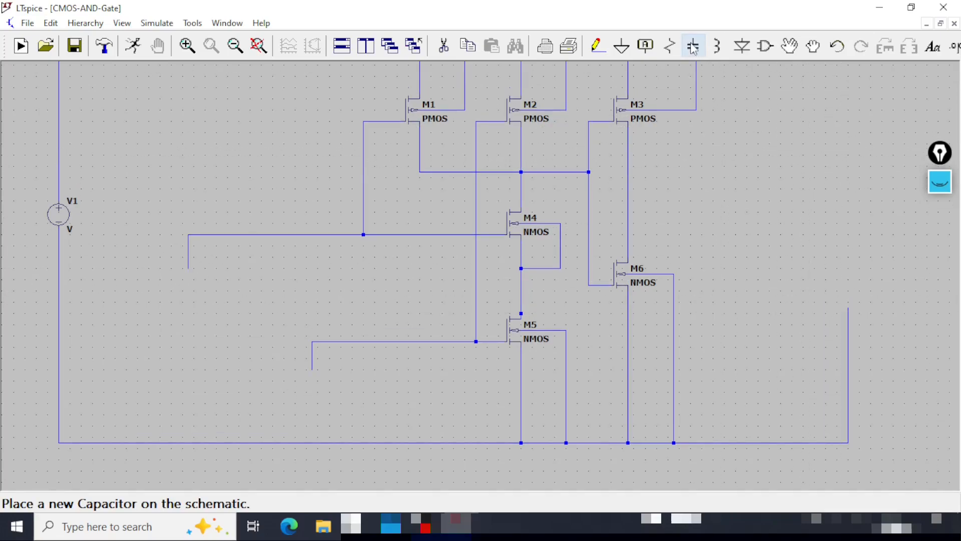
left_click(669, 46)
left_click(848, 279)
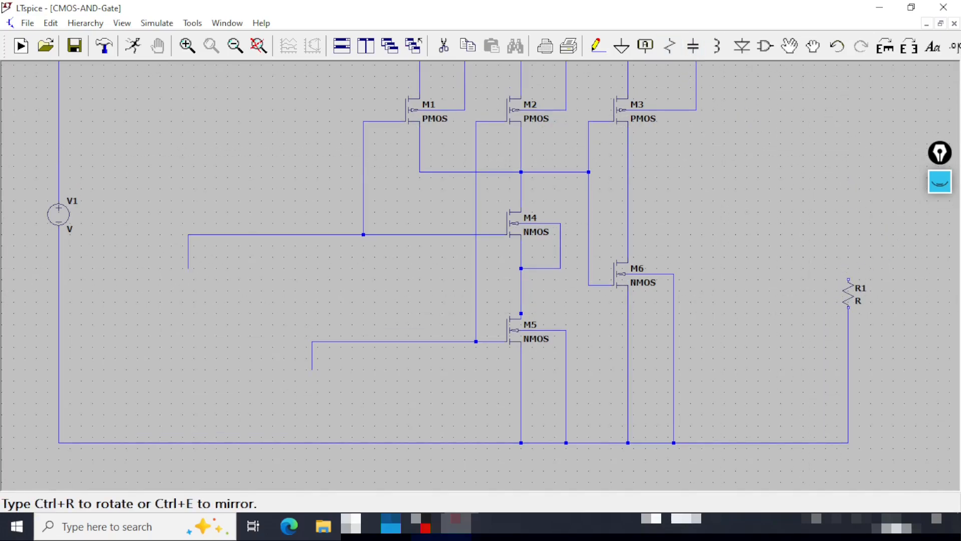
right_click(776, 253)
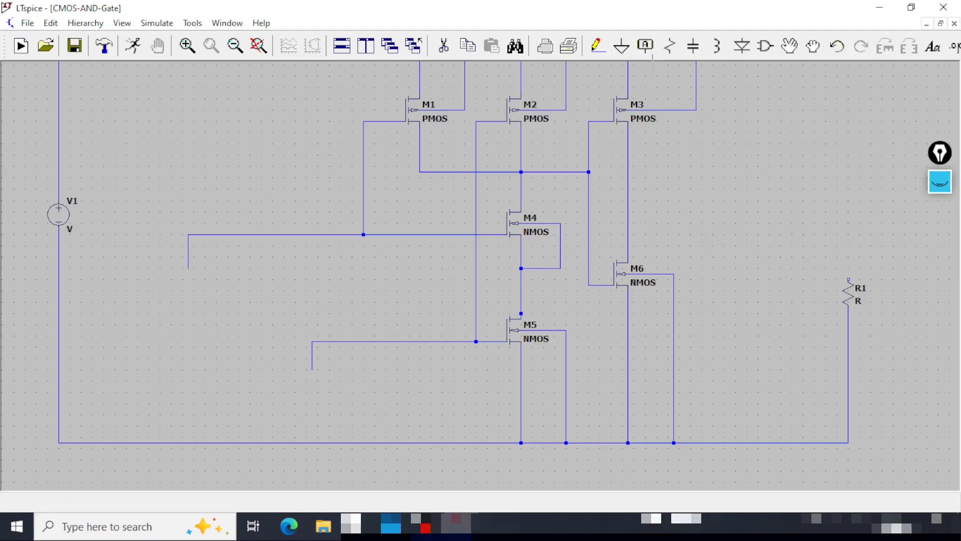
- Wire the node between M3 and M6 across and down to the resistor's upper terminal
left_click(596, 54)
left_click(627, 201)
left_click(848, 201)
left_click(848, 280)
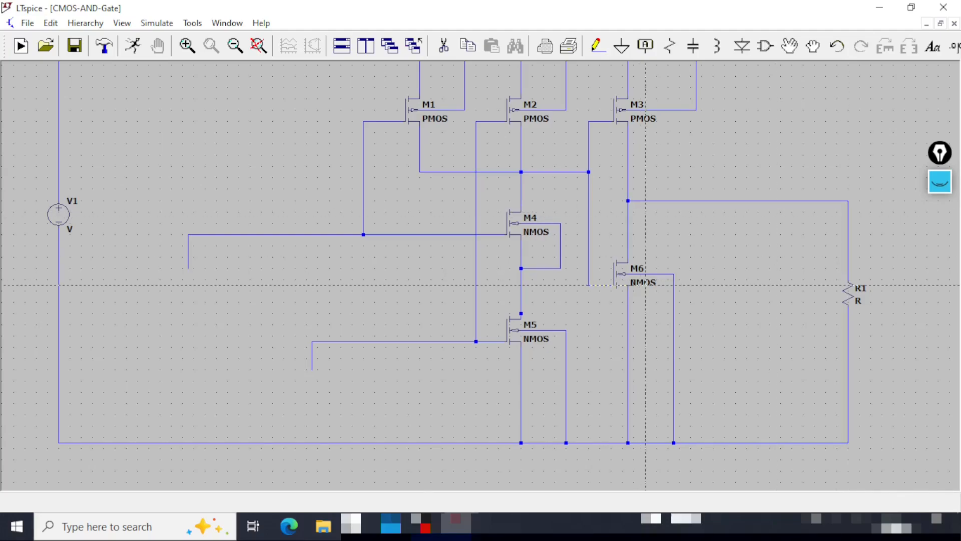
key("Escape")
- Place two voltage sources, one under each open input wire end of the M4 and M5 gates
left_click(765, 46)
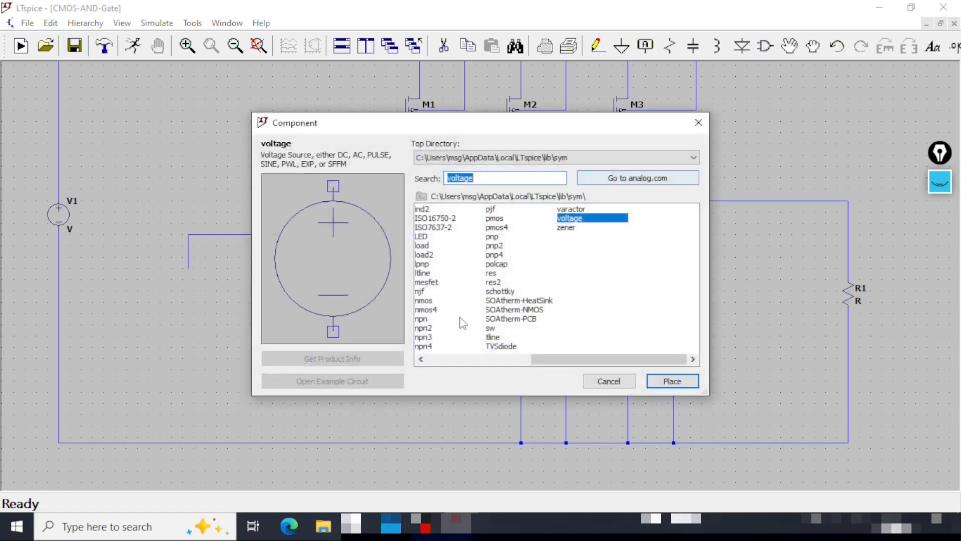
left_click(583, 218)
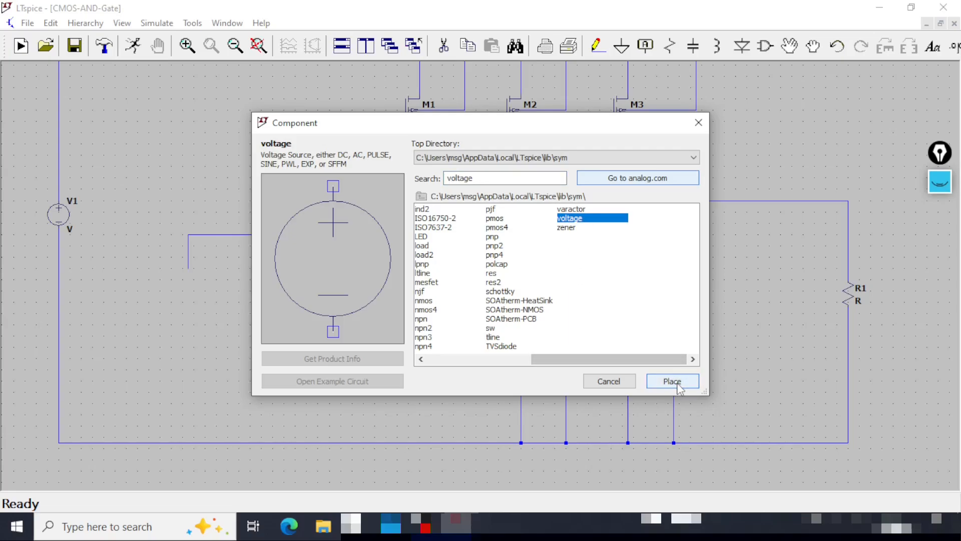
left_click(672, 380)
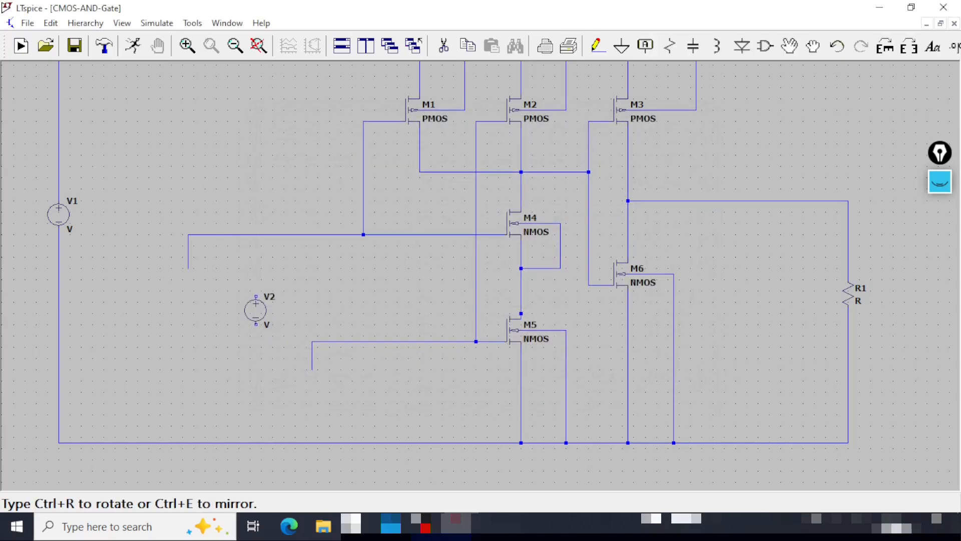
left_click(188, 274)
left_click(311, 373)
key("Escape")
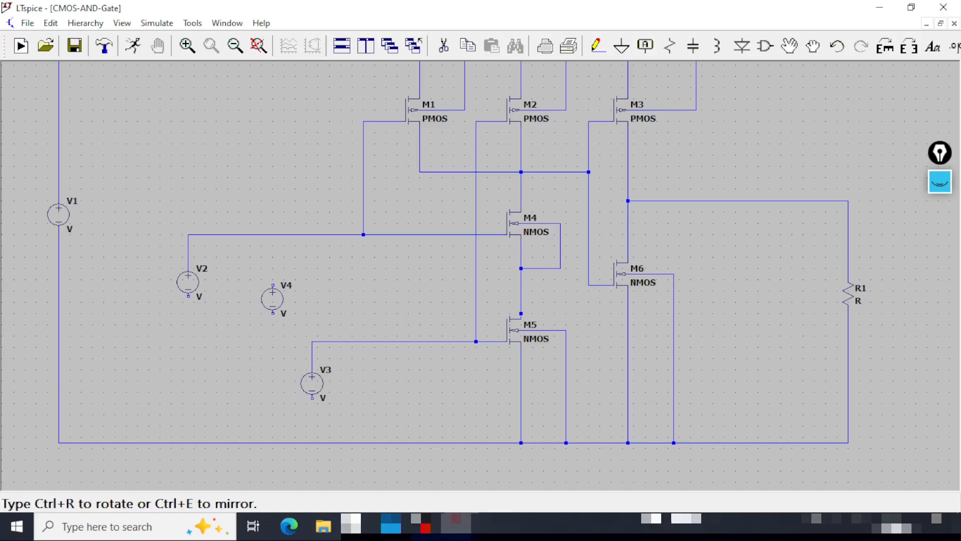
- Wire the negative terminals of V2 and V3 down to the ground rail and save the schematic
left_click(597, 46)
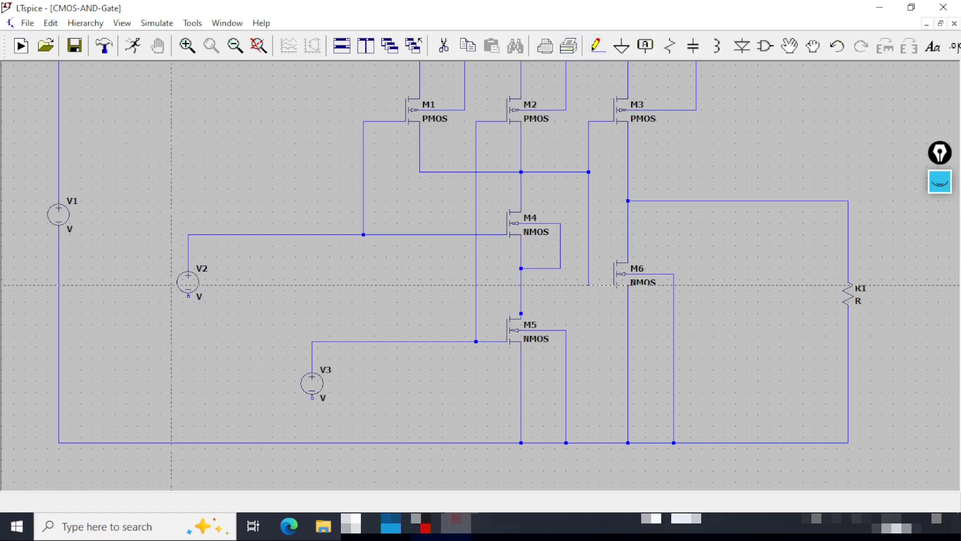
left_click(188, 296)
left_click(193, 443)
left_click(317, 398)
left_click(312, 442)
key("Escape")
left_click(75, 47)
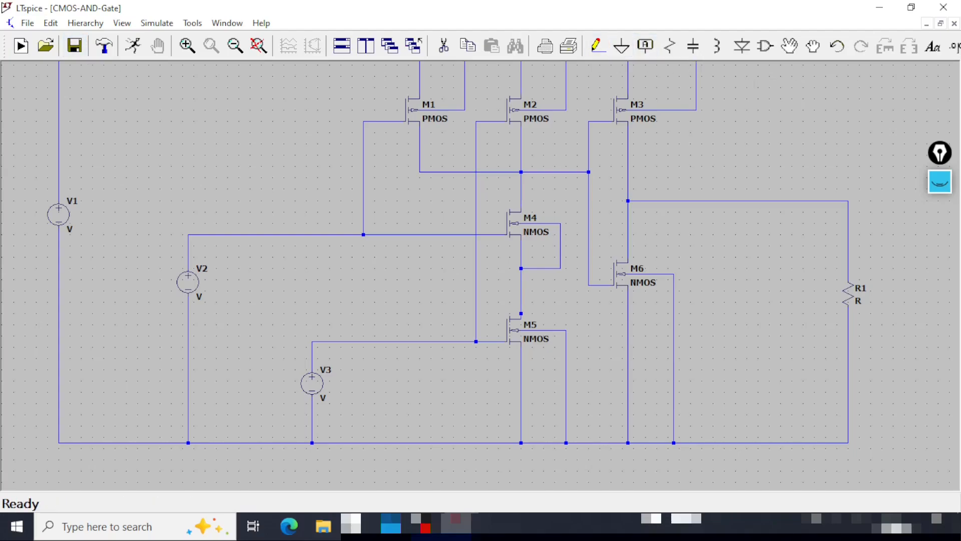
- Place a ground symbol below the ground rail between V3 and M5 and wire it to the rail
left_click(621, 46)
left_click(435, 436)
left_click(597, 46)
left_click(436, 429)
left_click(437, 401)
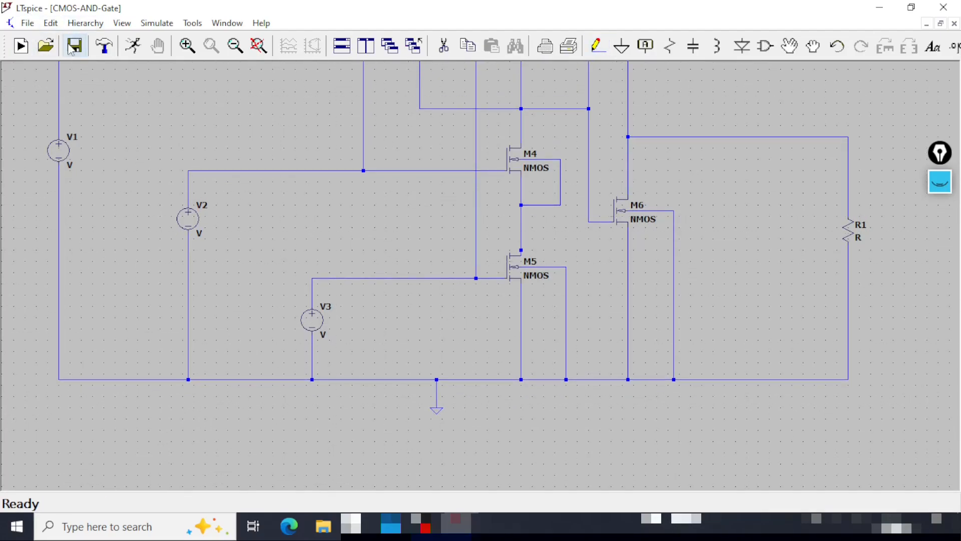
- Add a net label A with port type Input at the wire corner above V2
left_click(645, 46)
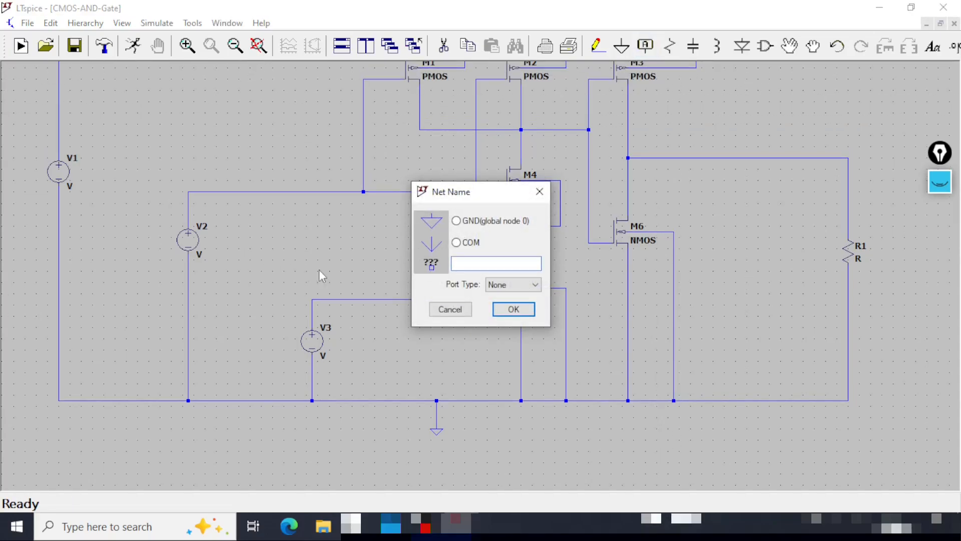
type("A")
left_click(518, 285)
left_click(514, 312)
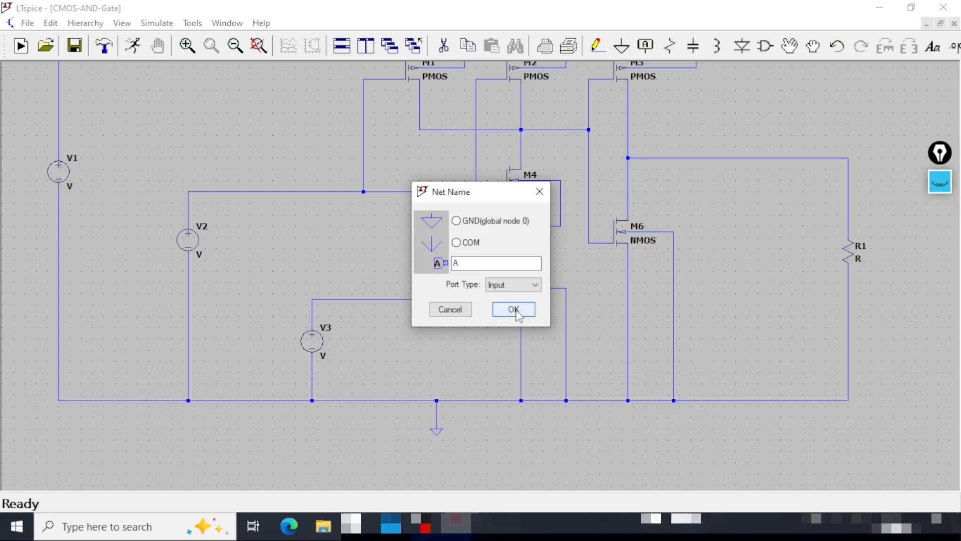
left_click(516, 310)
left_click(188, 191)
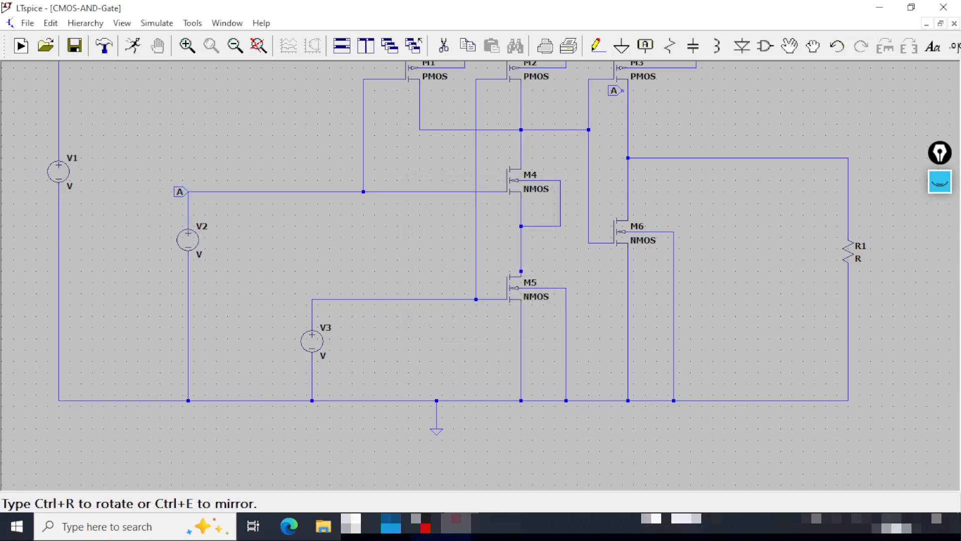
- Add a net label B with port type Input at the wire corner above V3
left_click(646, 48)
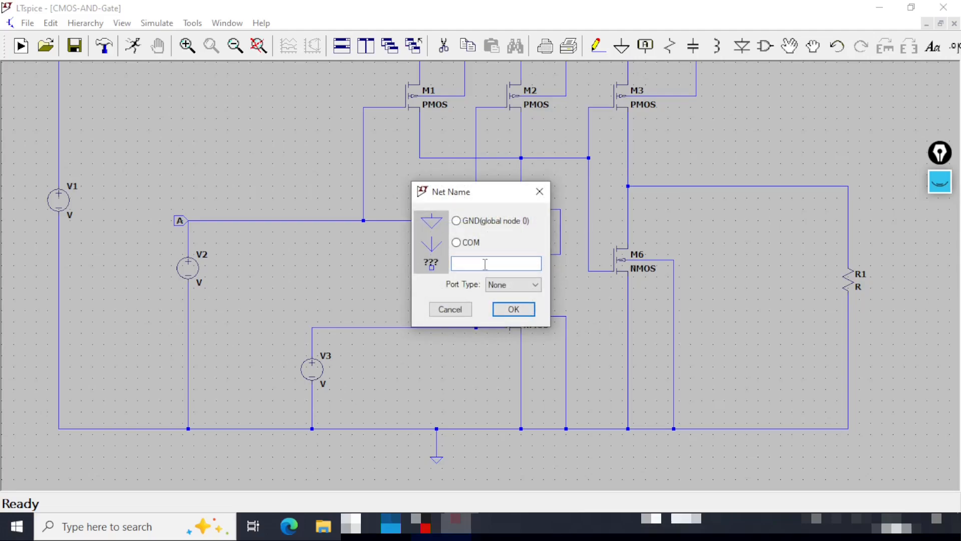
type("B")
left_click(511, 284)
left_click(502, 304)
left_click(504, 315)
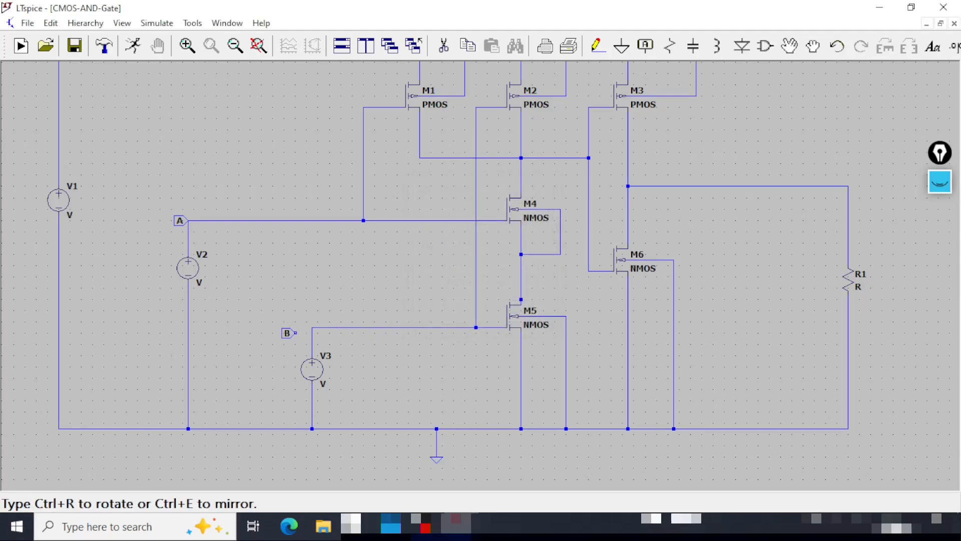
left_click(304, 328)
key("Escape")
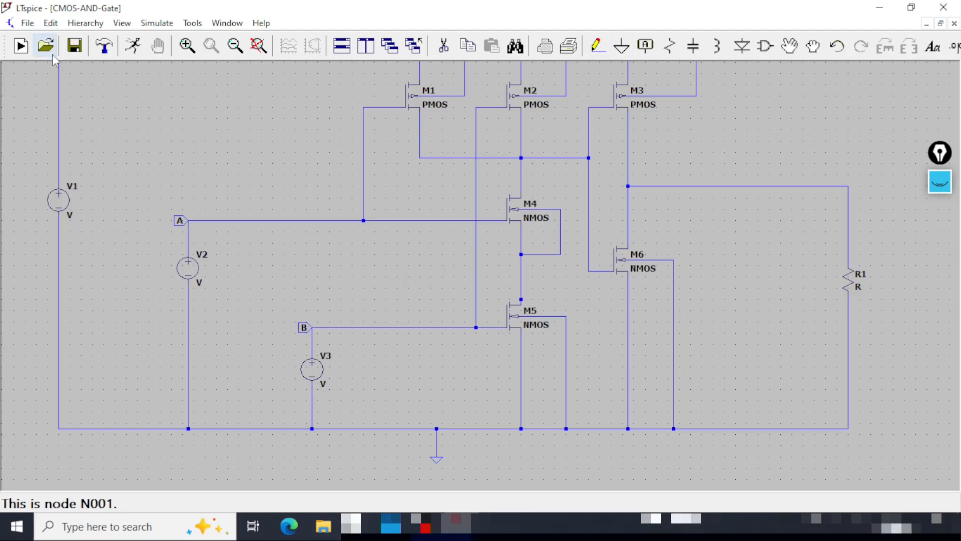
- Add a net label A-AND-B with port type Output at the wire corner above R1
left_click(646, 46)
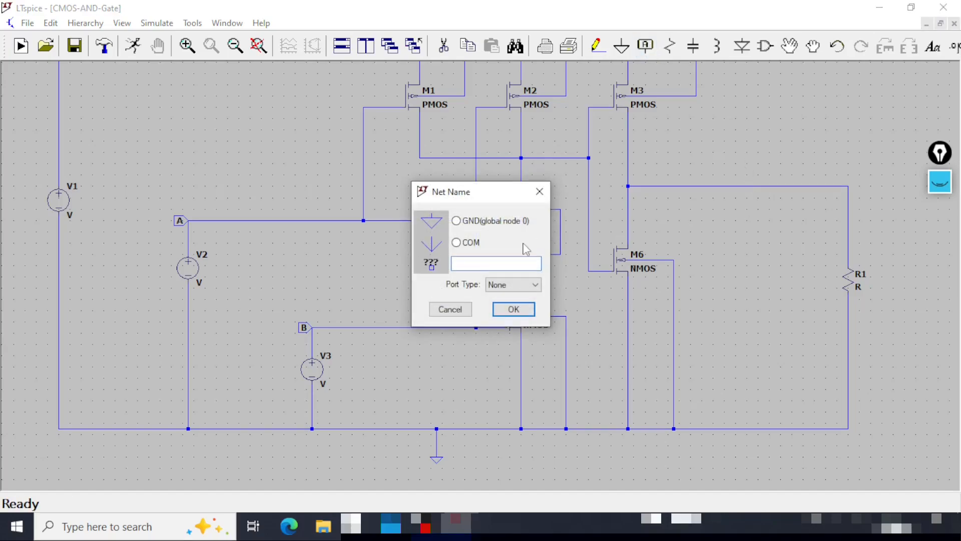
type("A-AND-B")
left_click(513, 285)
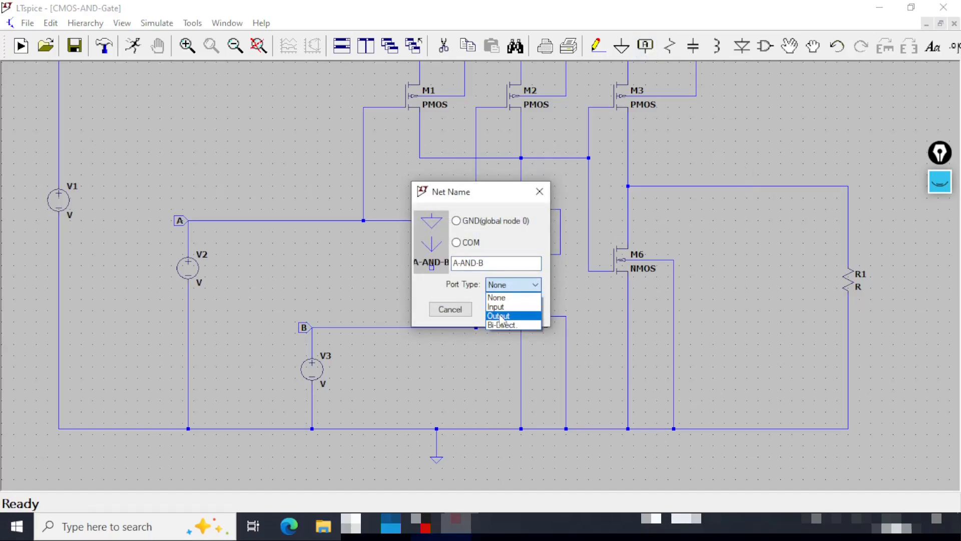
left_click(507, 312)
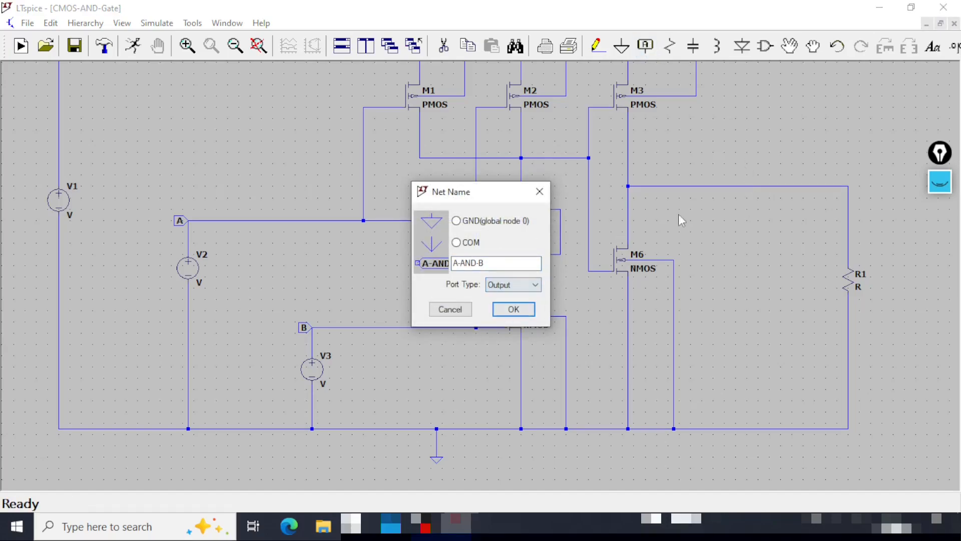
left_click(513, 308)
left_click(848, 185)
key("Escape")
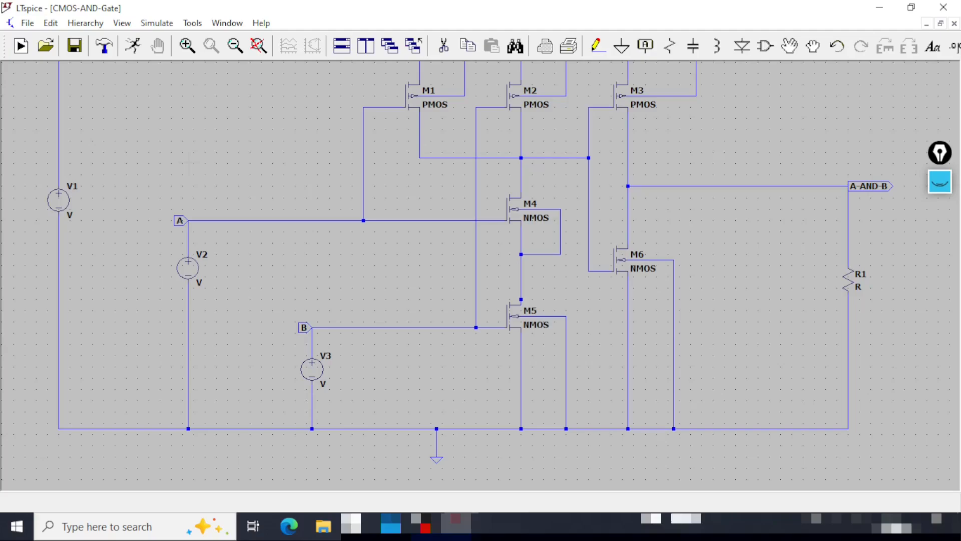
- Set the DC value of voltage source V1 to 5v and rename the source VDD
left_click(236, 47)
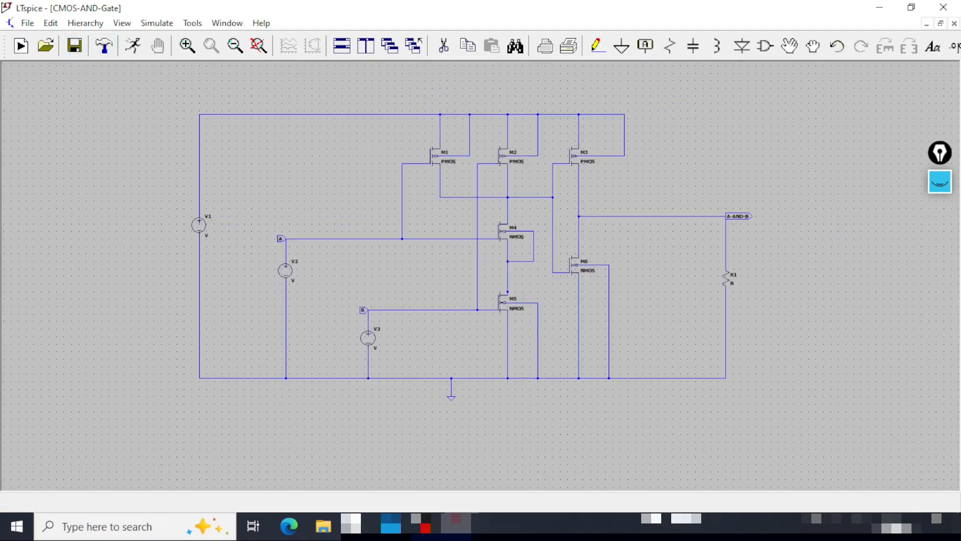
left_click(259, 47)
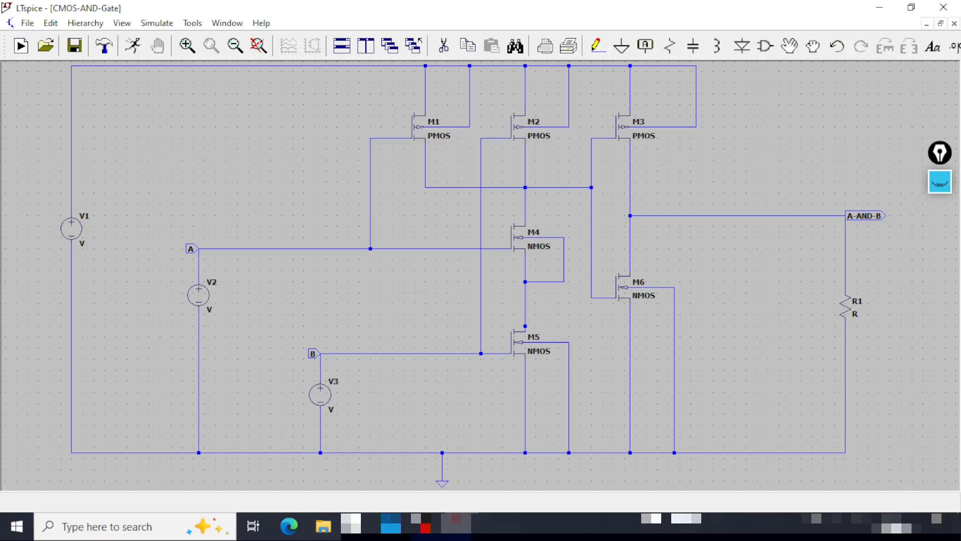
right_click(74, 231)
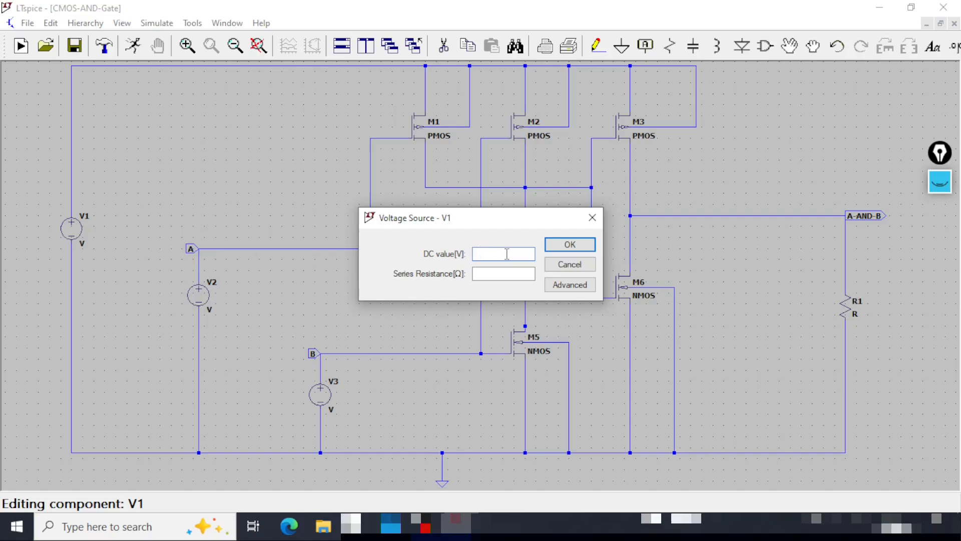
type("5v")
left_click(569, 245)
right_click(84, 215)
type("VDD")
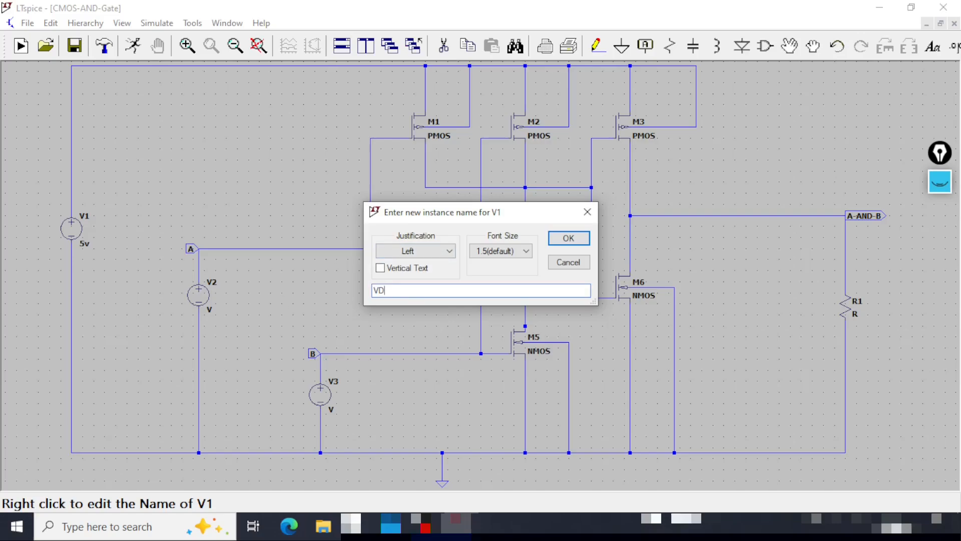
left_click(569, 238)
- Make source V2 a PULSE source with initial voltage 0, on voltage 5 and delay 2u
left_click_drag(453, 292, 423, 279)
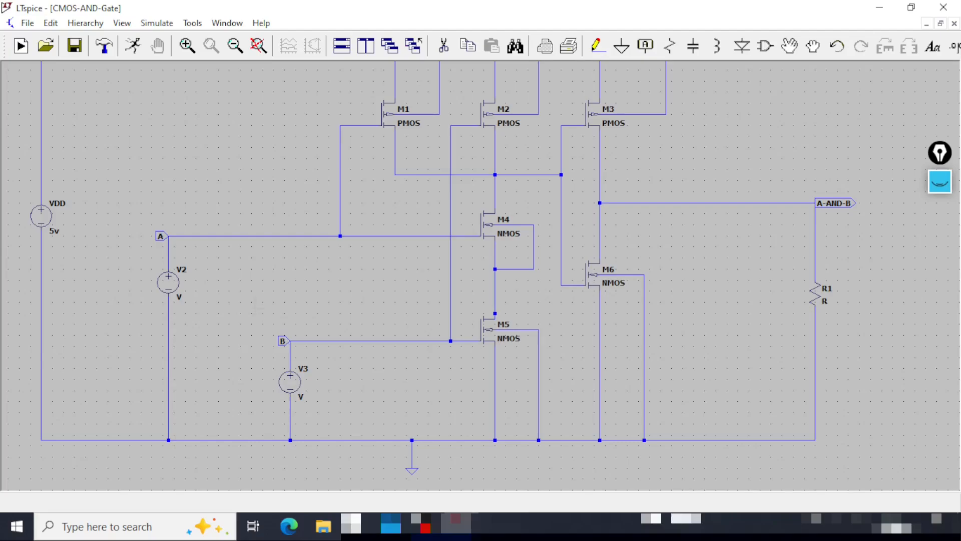
right_click(170, 285)
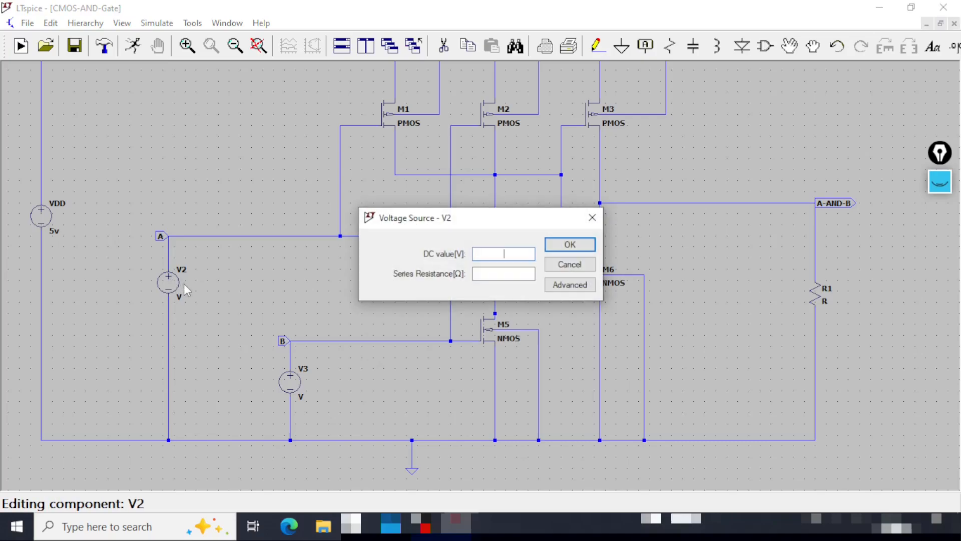
left_click(570, 285)
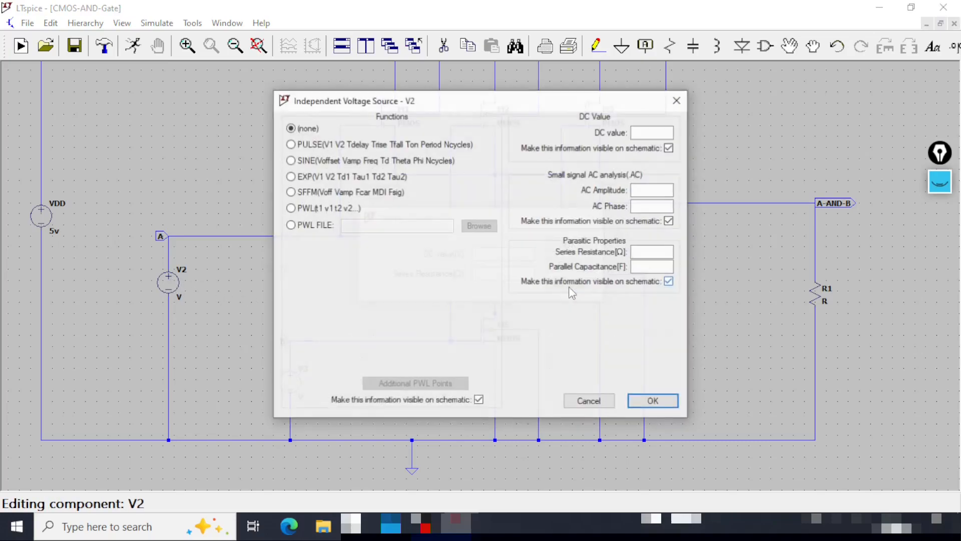
left_click(305, 144)
left_click(449, 257)
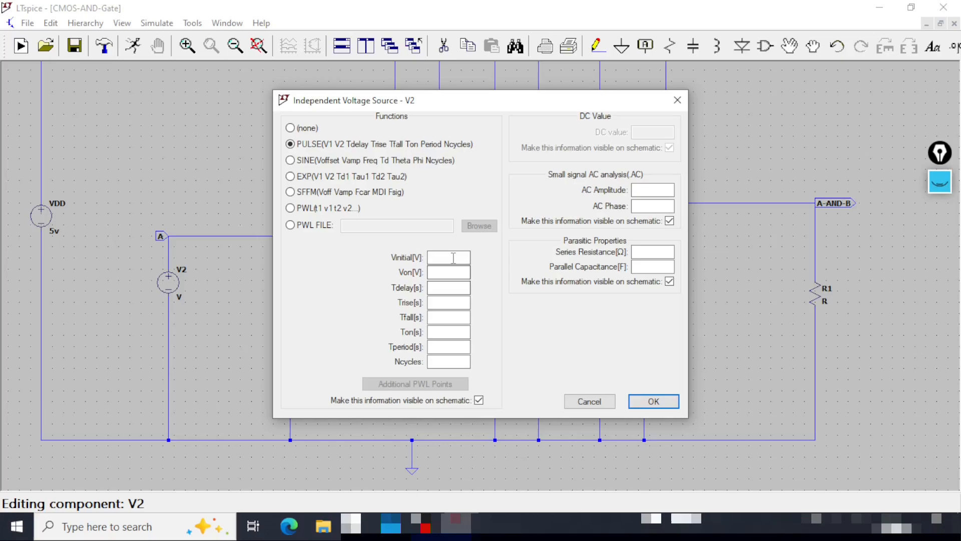
type("0")
key("Tab")
type("5")
type("2u")
- Complete V2's pulse timing with rise and fall times of 1f, on time 2u, period 4u and 10 cycles
left_click(448, 302)
type("1f")
left_click(448, 317)
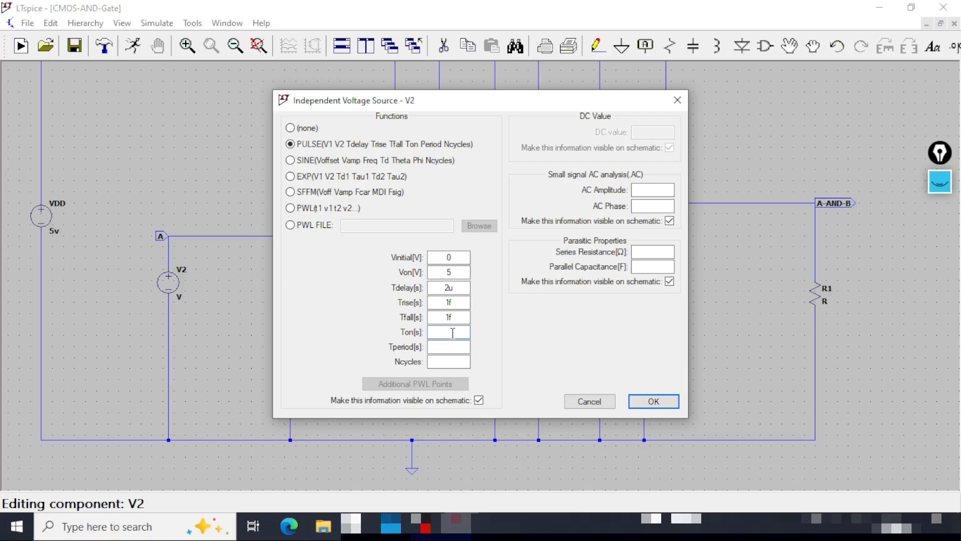
type("2u")
left_click(435, 345)
type("4u")
left_click(436, 360)
type("10")
left_click(461, 273)
left_click(461, 303)
left_click(460, 315)
left_click(458, 332)
left_click(458, 347)
left_click(465, 363)
left_click(654, 401)
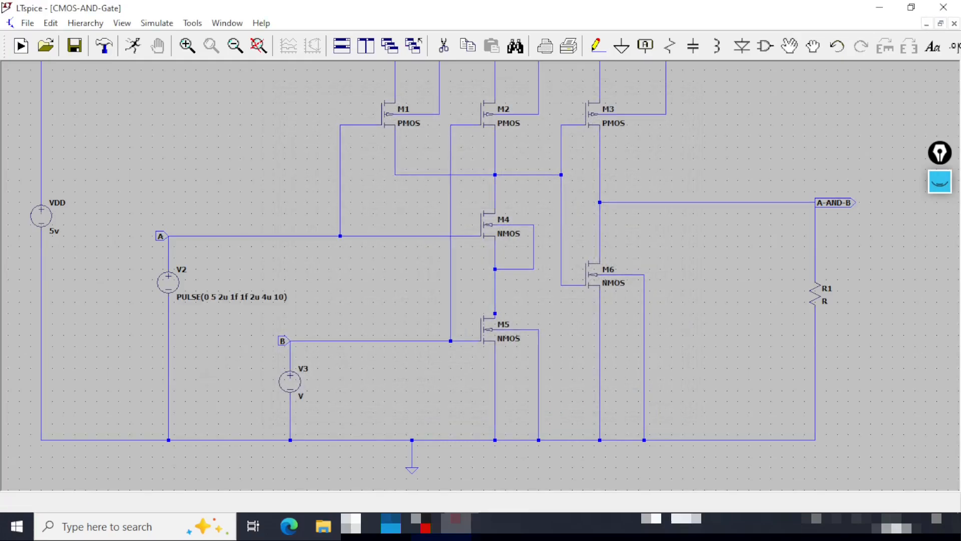
- Make source V3 a PULSE source with initial voltage 0, on voltage 5 and delay 1u
right_click(296, 388)
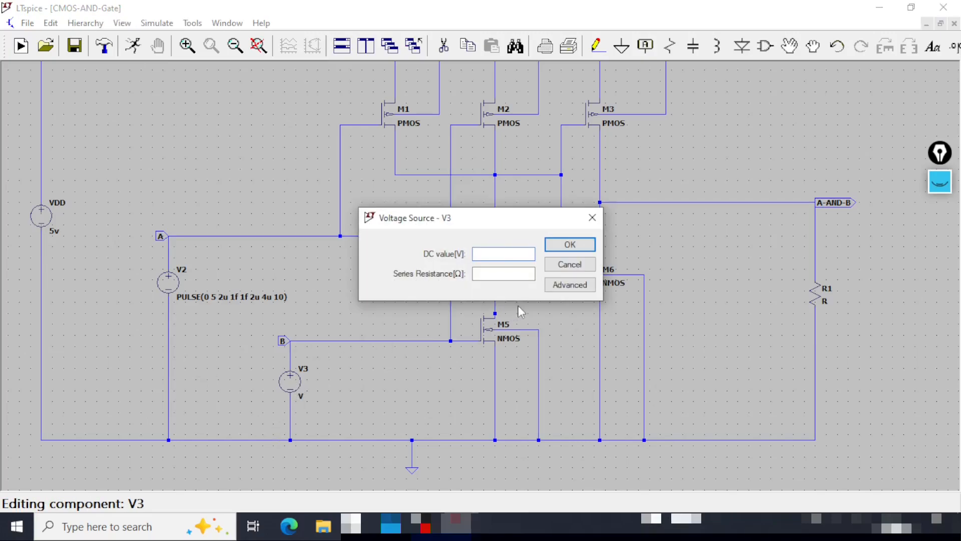
left_click(569, 284)
left_click(290, 145)
left_click(449, 257)
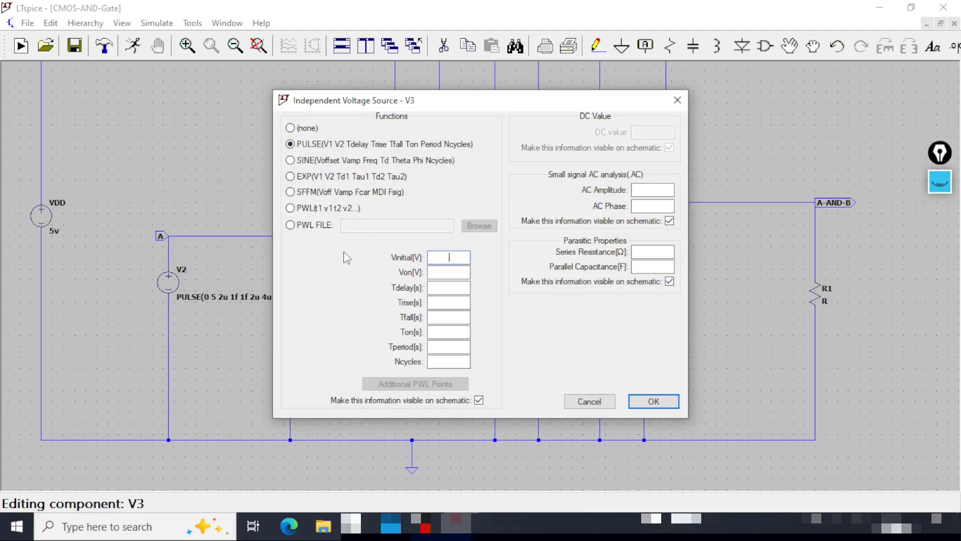
type("0")
type("5")
type("1u")
- Complete V3's pulse timing with rise and fall times of 1f, on time 1u, period 2u and 20 cycles
key("Tab")
type("1")
key("Tab")
key("Tab")
type("1")
left_click(439, 343)
type("2u")
left_click(442, 360)
type("20")
left_click(461, 257)
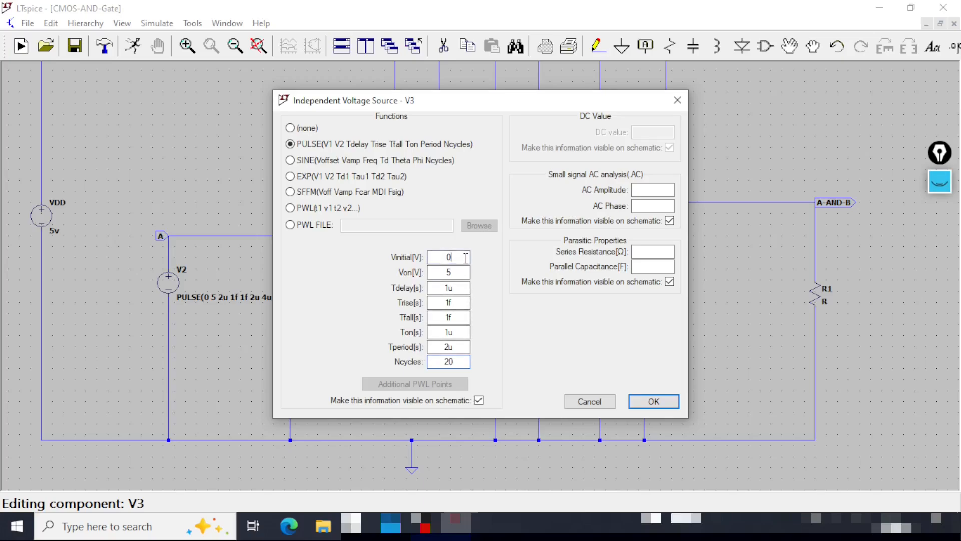
left_click(462, 287)
left_click(463, 303)
left_click(464, 322)
left_click(463, 333)
left_click(463, 346)
left_click(459, 360)
left_click(667, 403)
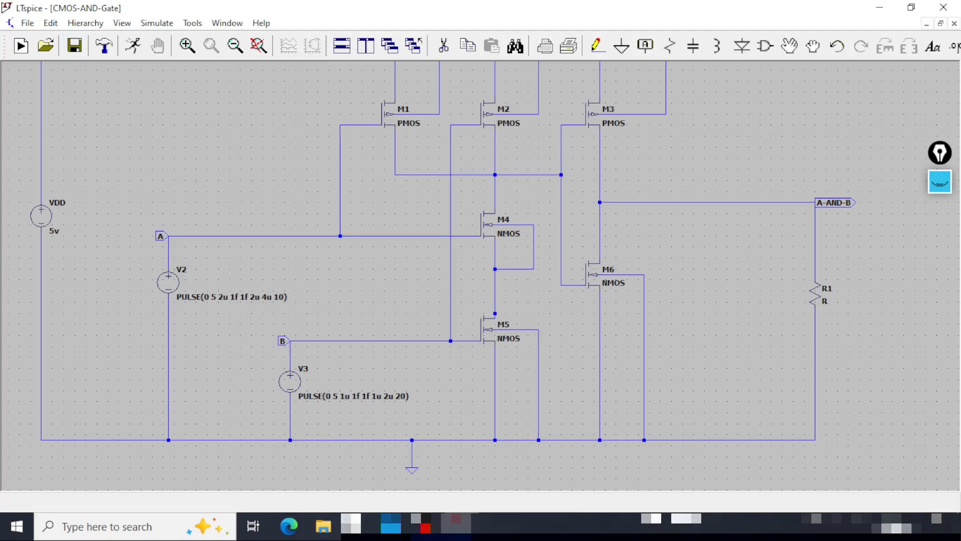
- Set PMOS transistor M1's length to 20u and width to 200u
left_click_drag(450, 216, 379, 269)
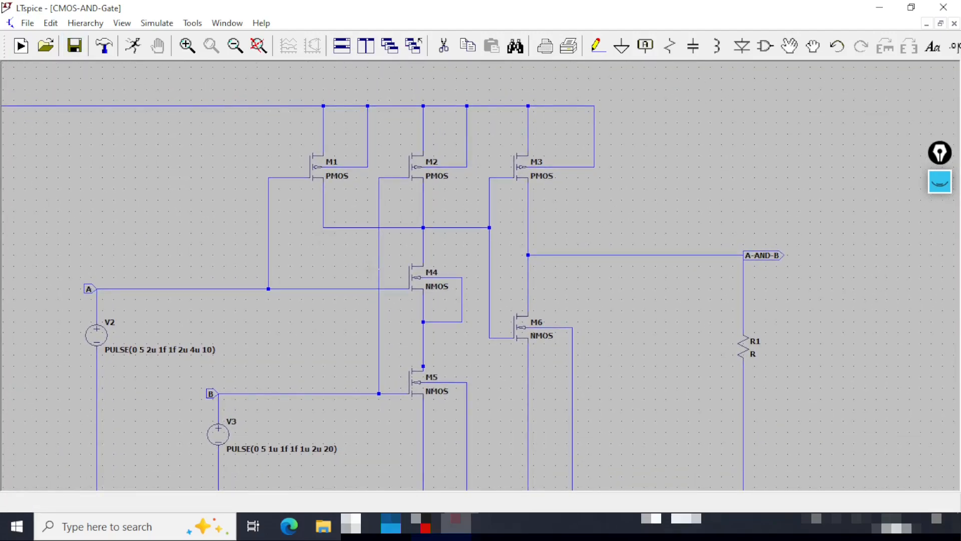
right_click(322, 176)
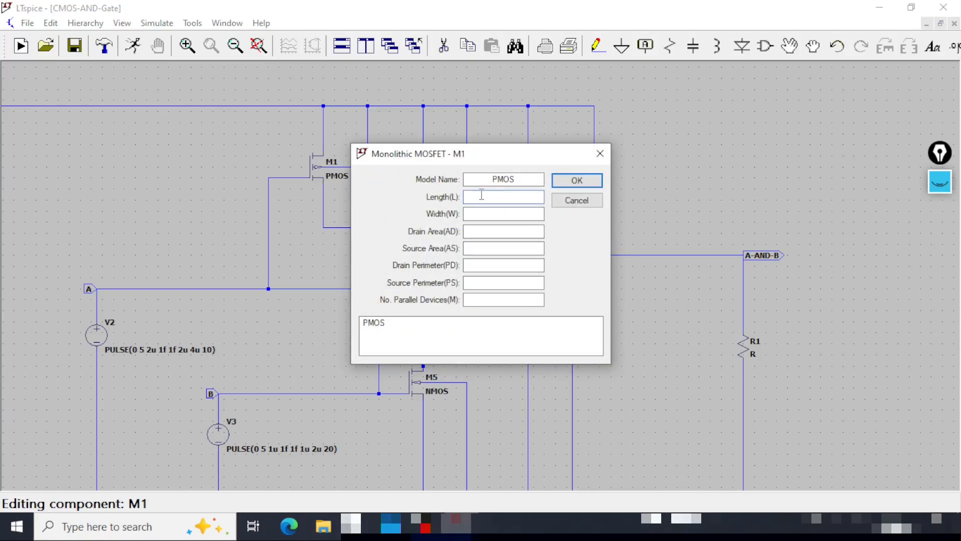
type("20u")
key("Tab")
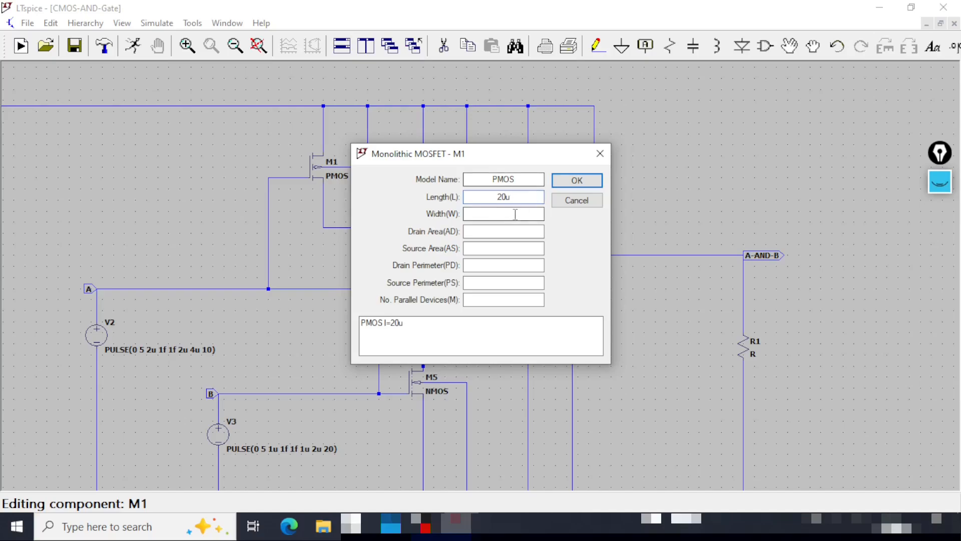
type("200")
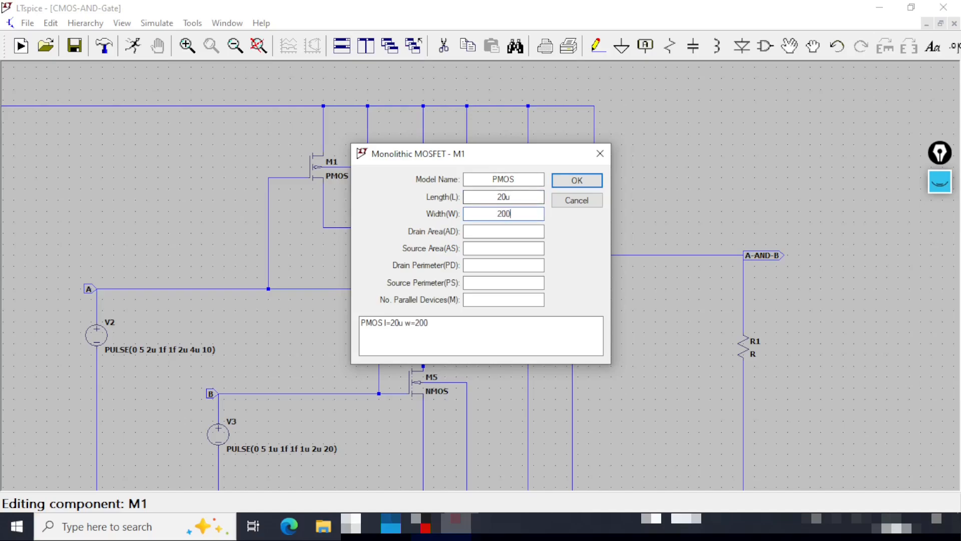
type("u")
left_click_drag(523, 214, 475, 209)
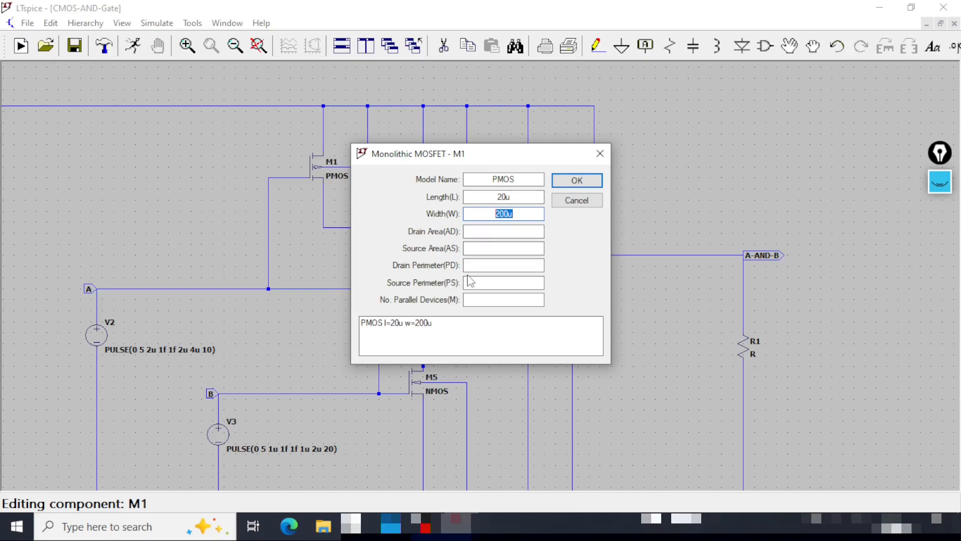
left_click_drag(523, 197, 472, 195)
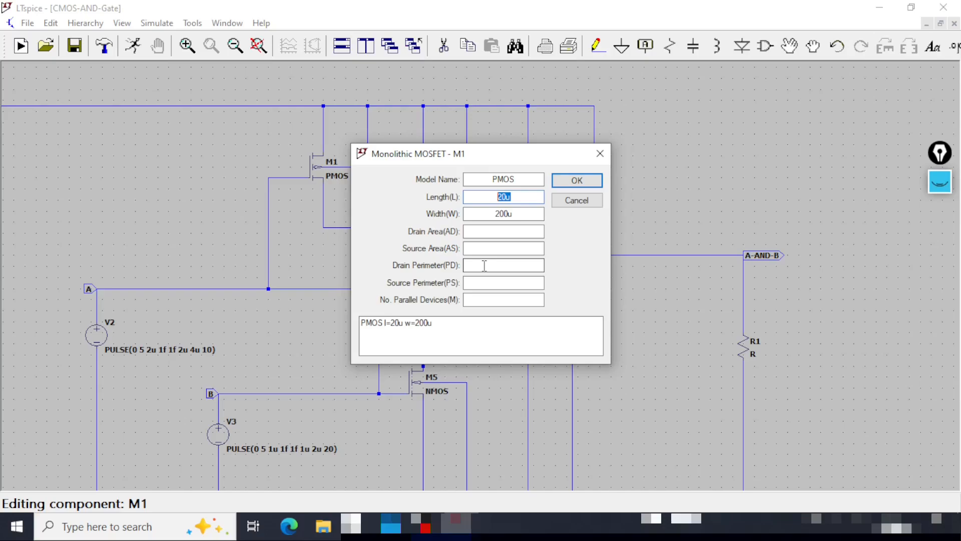
left_click(594, 183)
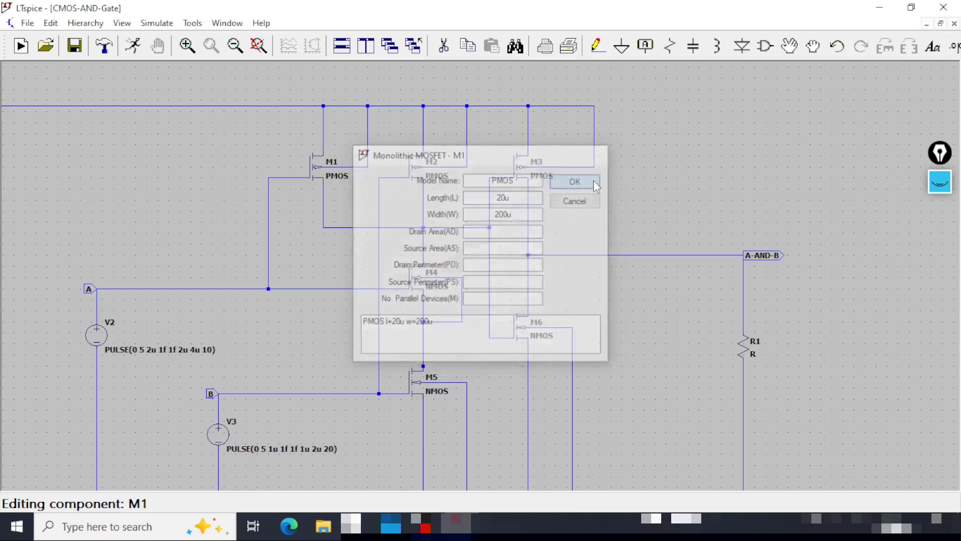
- Set PMOS transistor M2's length to 20u and width to 200u
right_click(443, 185)
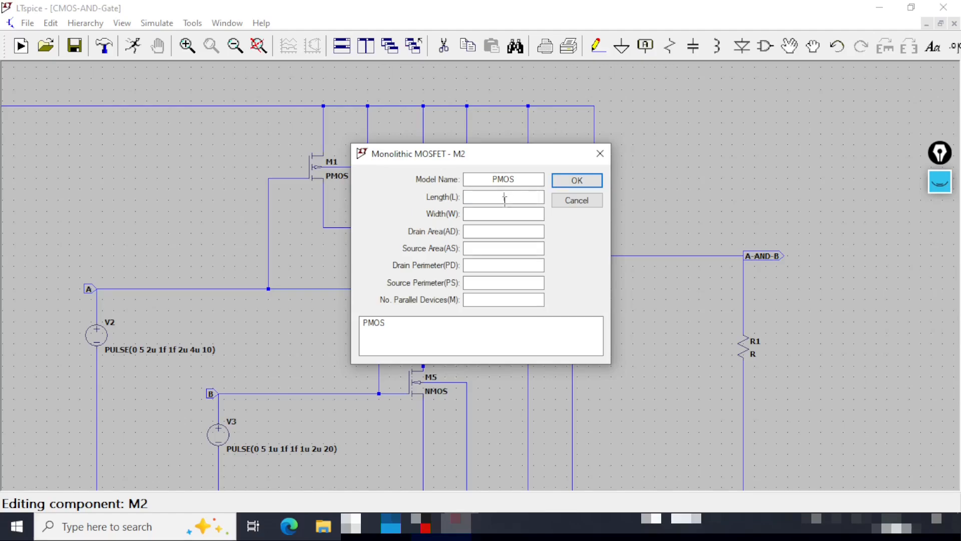
left_click(505, 198)
type("20u")
left_click(509, 213)
type("200")
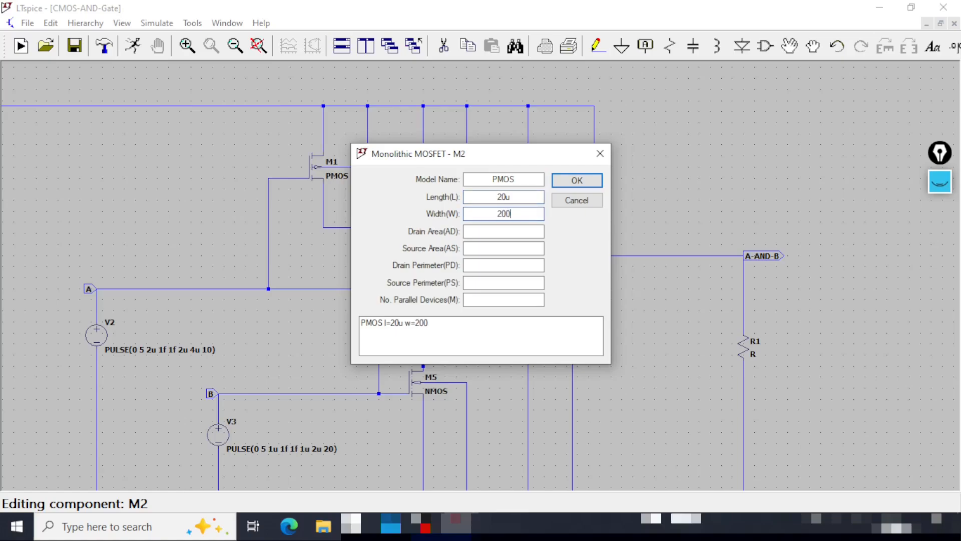
type("u")
left_click(576, 180)
- Set PMOS transistor M3's length to 20u and width to 200u
right_click(525, 200)
left_click(519, 198)
type("20u")
left_click(515, 212)
type("200u")
left_click(577, 181)
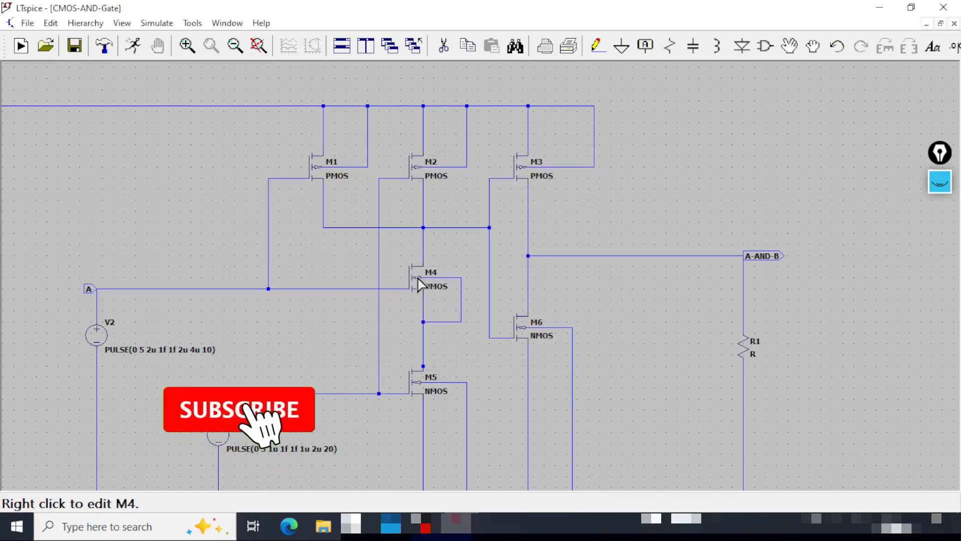
- Set NMOS transistor M4's length to 20u and width to 100u
right_click(419, 285)
left_click(509, 196)
type("20u")
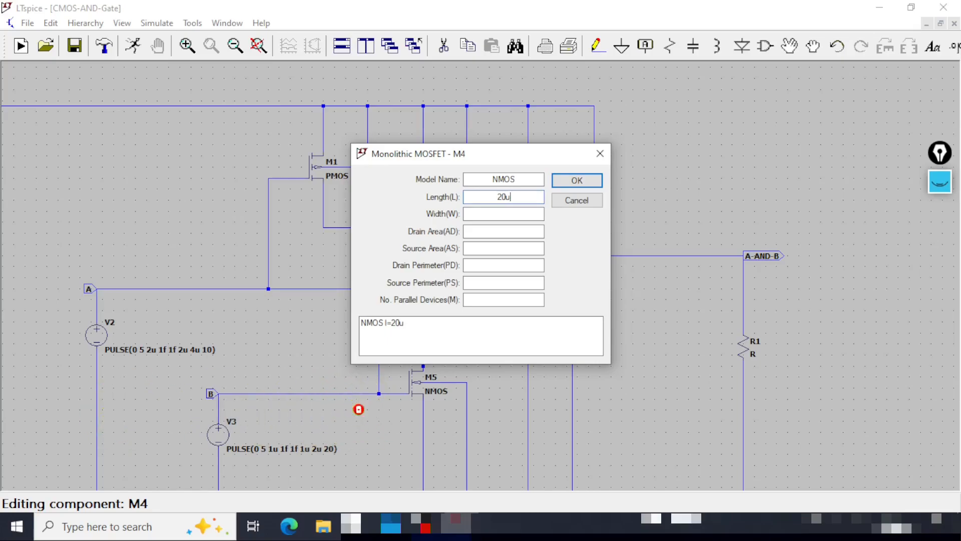
left_click(511, 214)
type("100u")
left_click(577, 180)
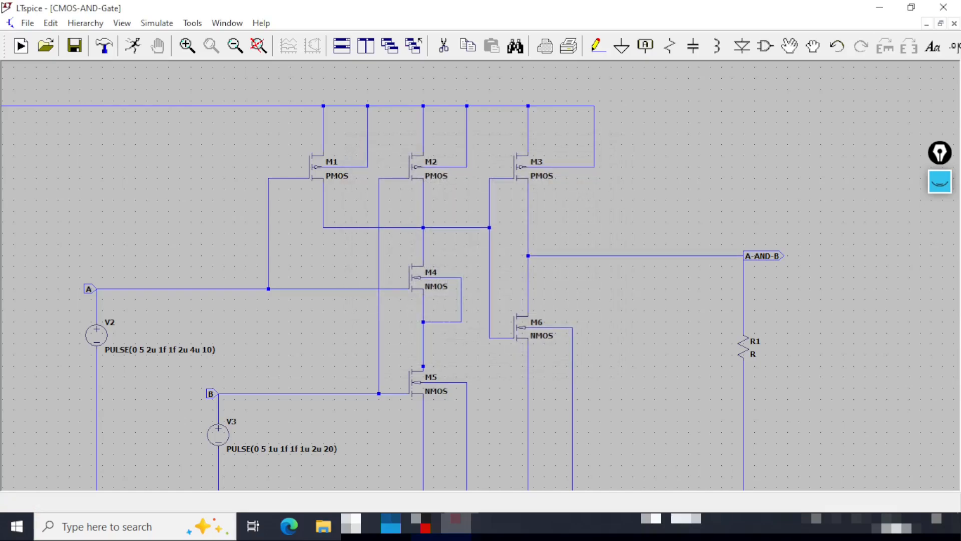
- Set NMOS transistor M5's length to 20u and width to 100u
right_click(422, 387)
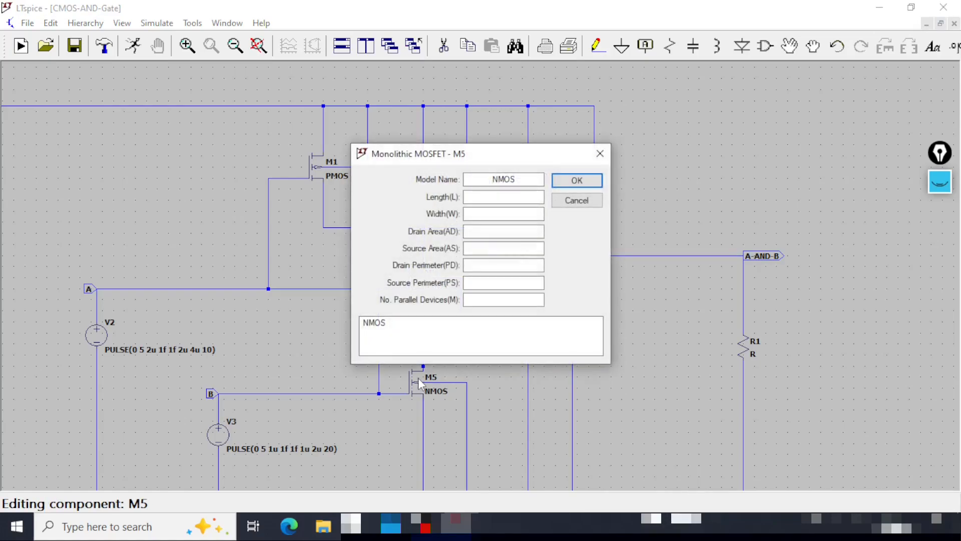
type("20u")
left_click(506, 218)
type("100u")
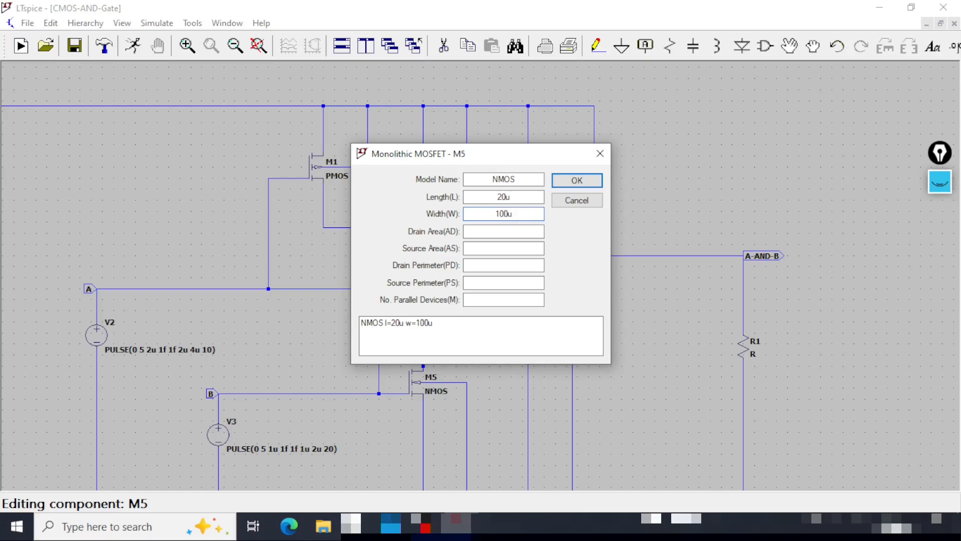
left_click(576, 180)
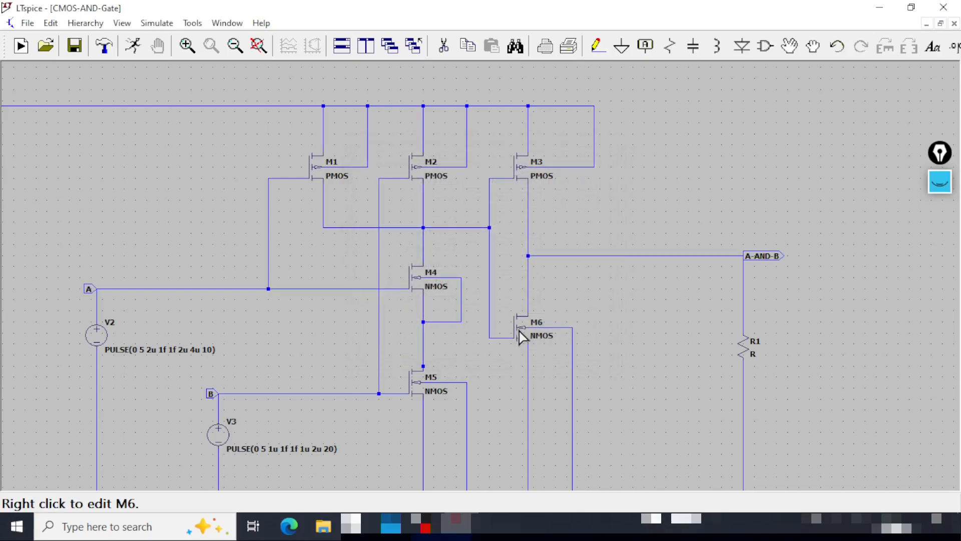
- Set NMOS transistor M6's length to 20u and width to 100u
right_click(521, 337)
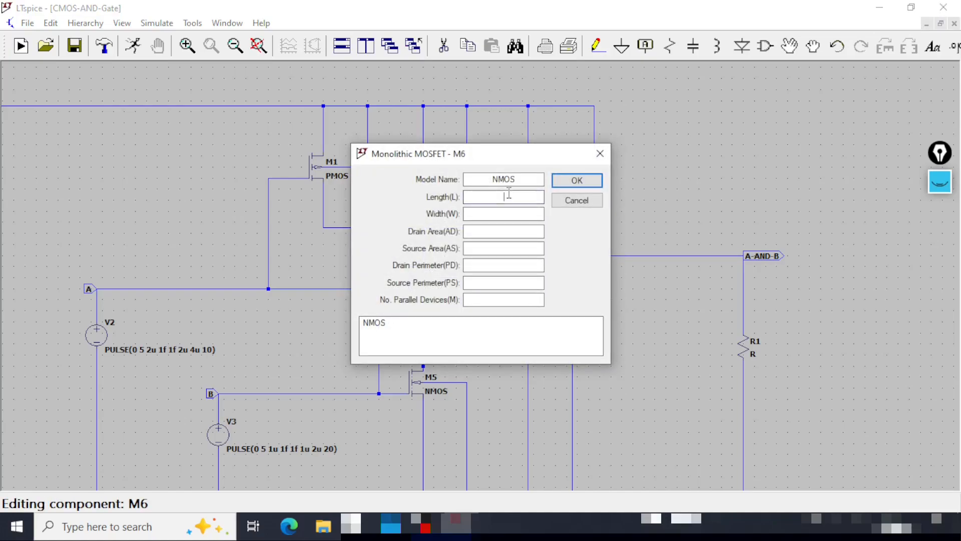
type("20")
type("u w=")
type("100u")
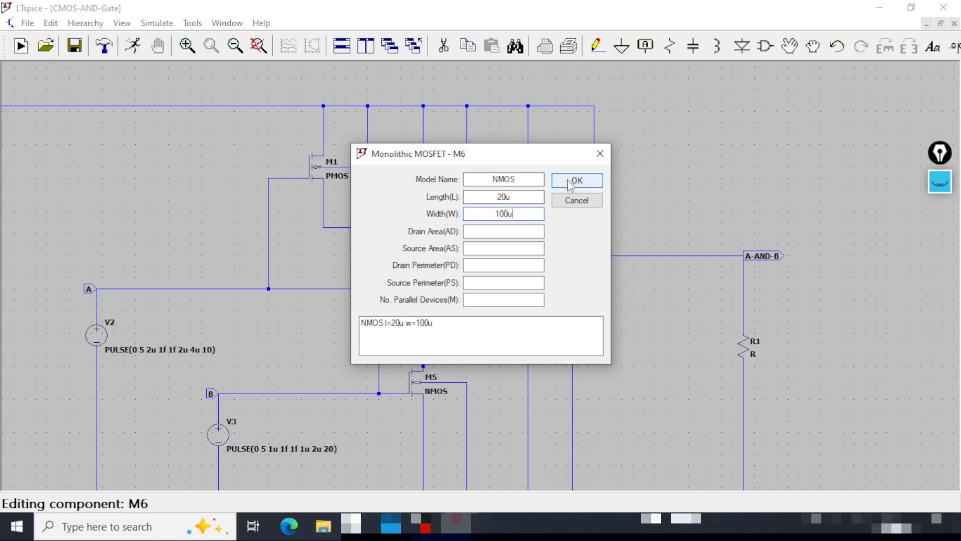
key("Return")
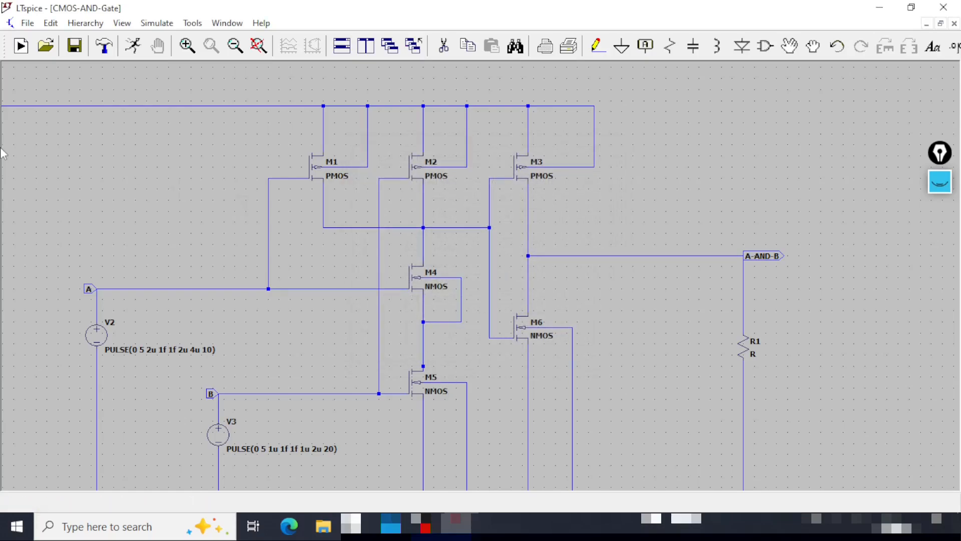
- Set the resistance of load resistor R1 to 100k
left_click_drag(713, 431, 519, 365)
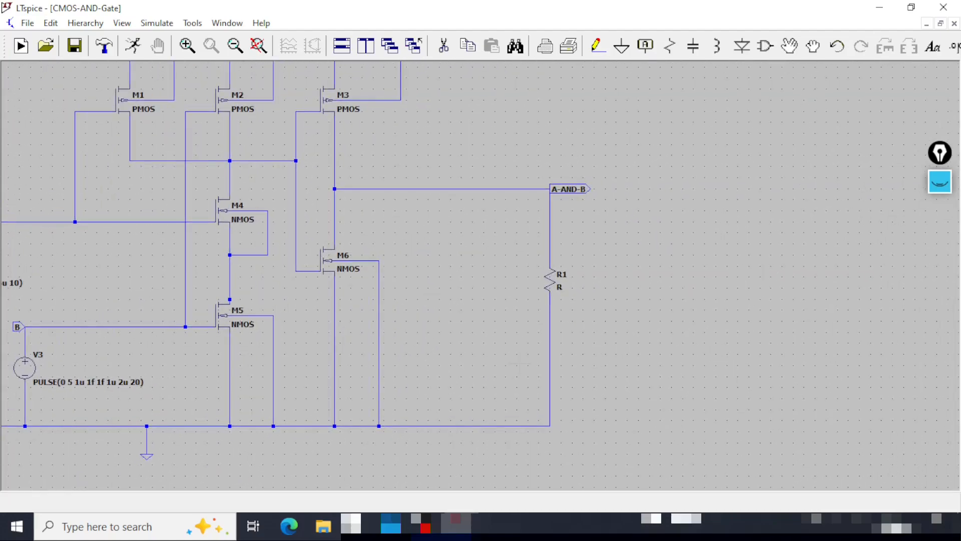
right_click(553, 287)
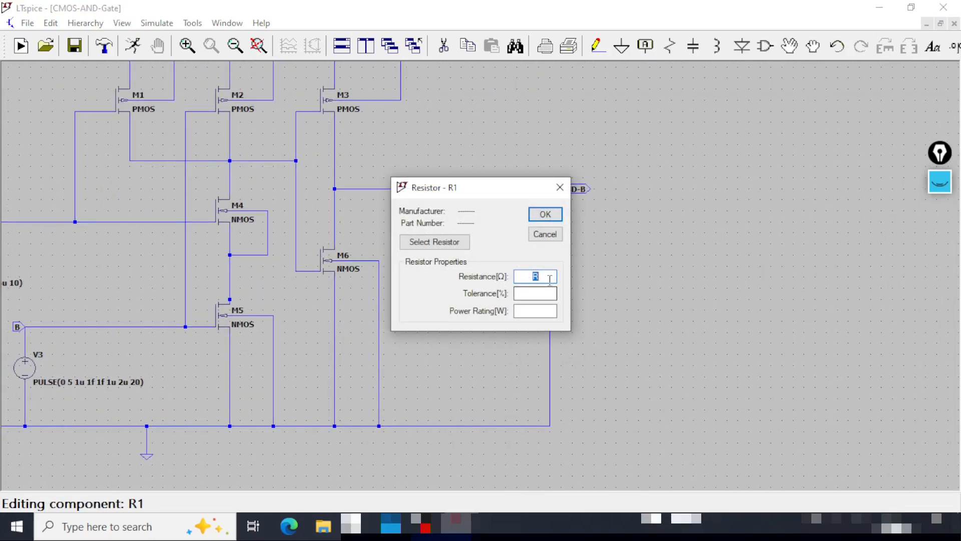
type("100k")
left_click(552, 216)
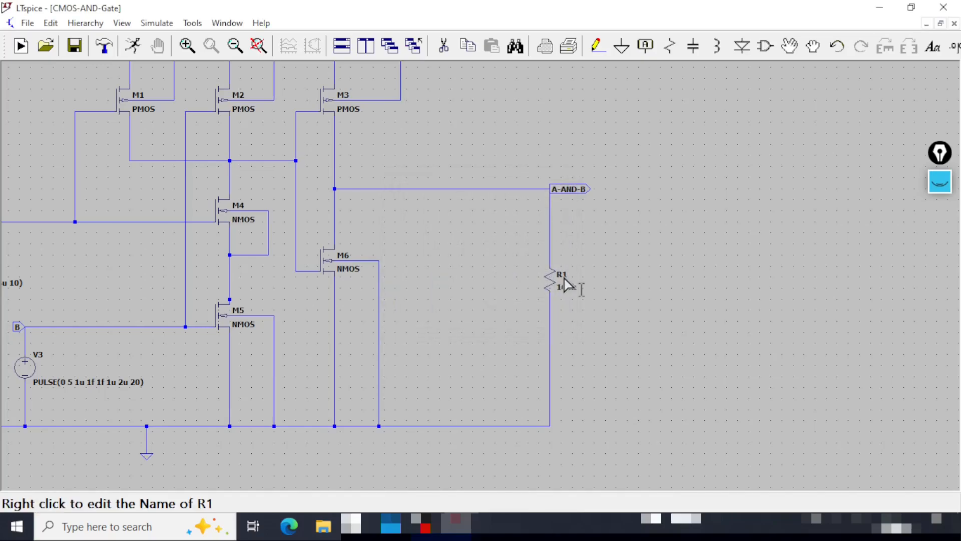
- Rename load resistor R1 to R-Load and save the schematic
right_click(562, 276)
type("R")
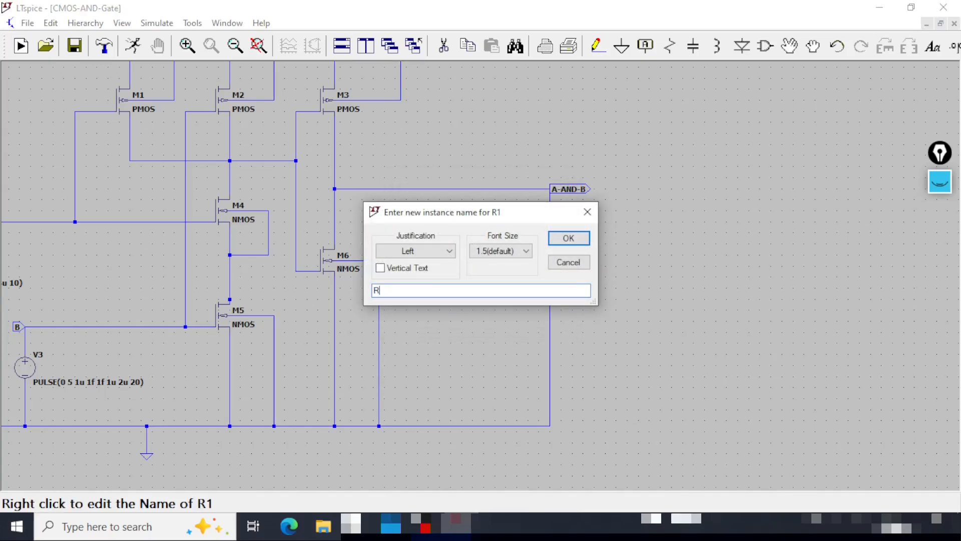
type("-Load")
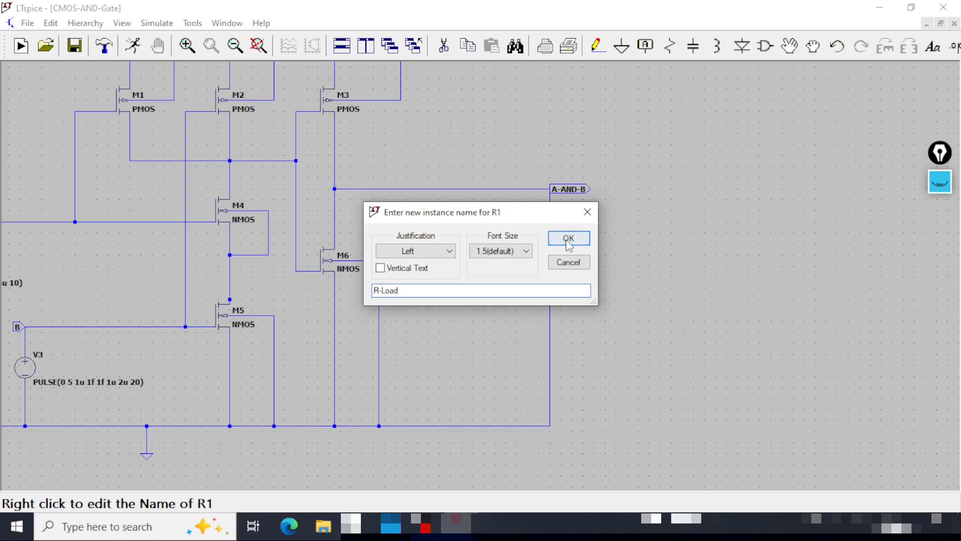
left_click(566, 239)
key("space")
left_click_drag(350, 200, 302, 186)
left_click(75, 46)
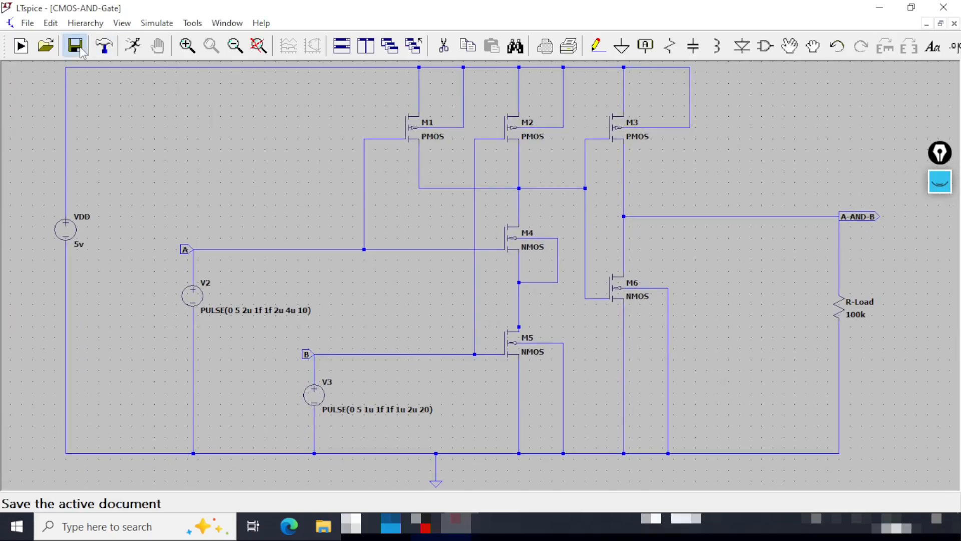
left_click(264, 48)
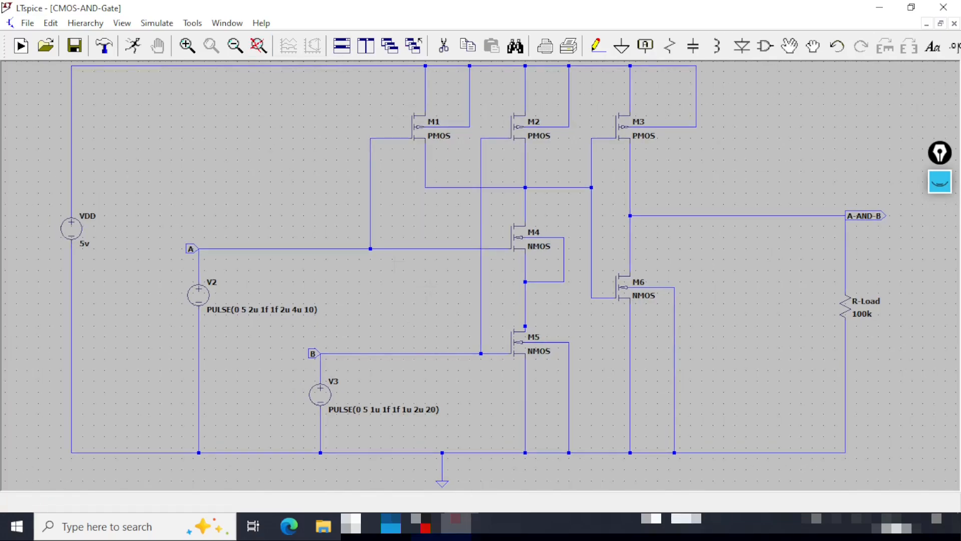
- Review the VDD supply value and the pulse settings of input sources A and B, underlining each on screen
key("ctrl+shift+1")
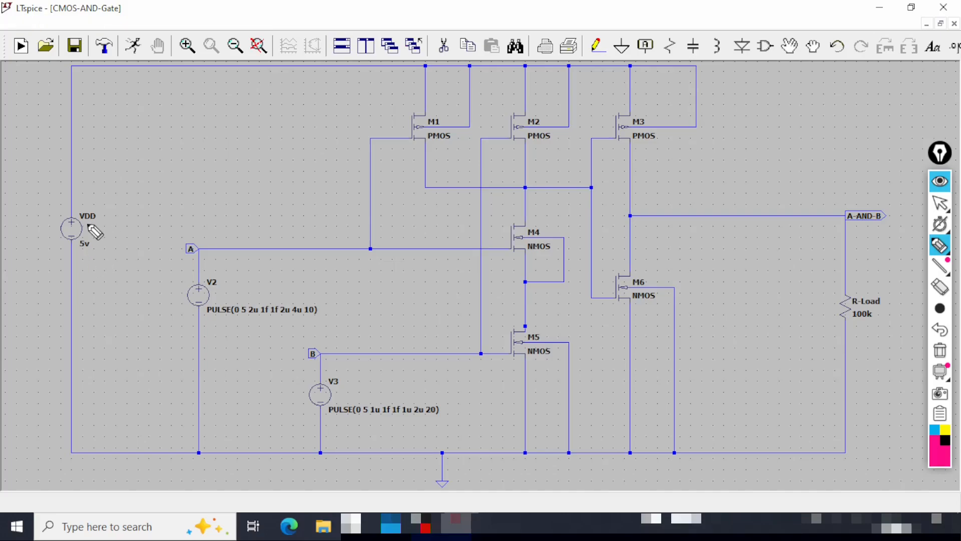
left_click_drag(88, 224, 154, 199)
left_click_drag(80, 255, 125, 240)
left_click_drag(168, 267, 257, 249)
left_click_drag(181, 322, 321, 330)
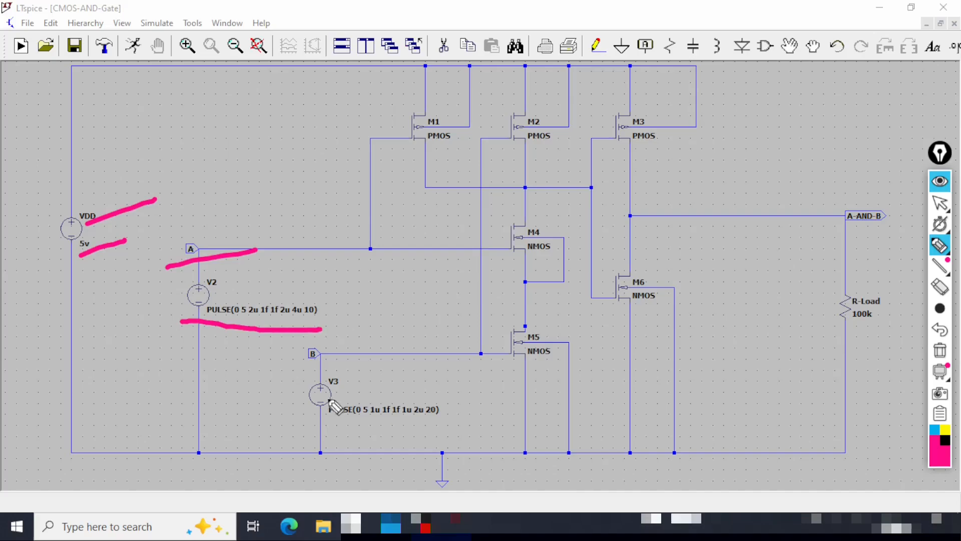
left_click_drag(293, 379, 350, 354)
left_click_drag(319, 424, 445, 421)
left_click_drag(241, 321, 325, 326)
left_click_drag(370, 421, 411, 419)
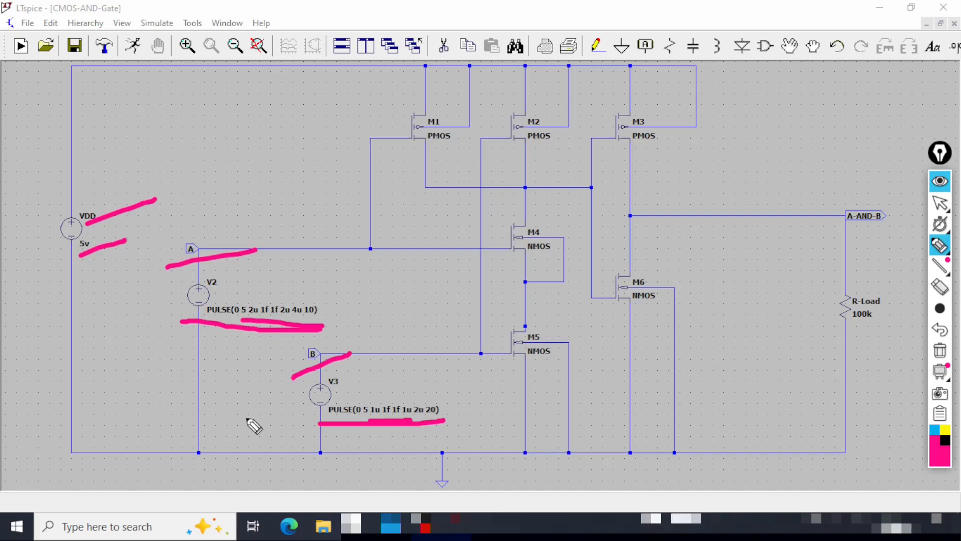
- Review the six transistors, load resistor, ground and A-AND-B output label with on-screen marks, clearing the marks when done
left_click_drag(397, 159, 443, 144)
left_click_drag(519, 150, 657, 142)
left_click_drag(500, 272, 549, 257)
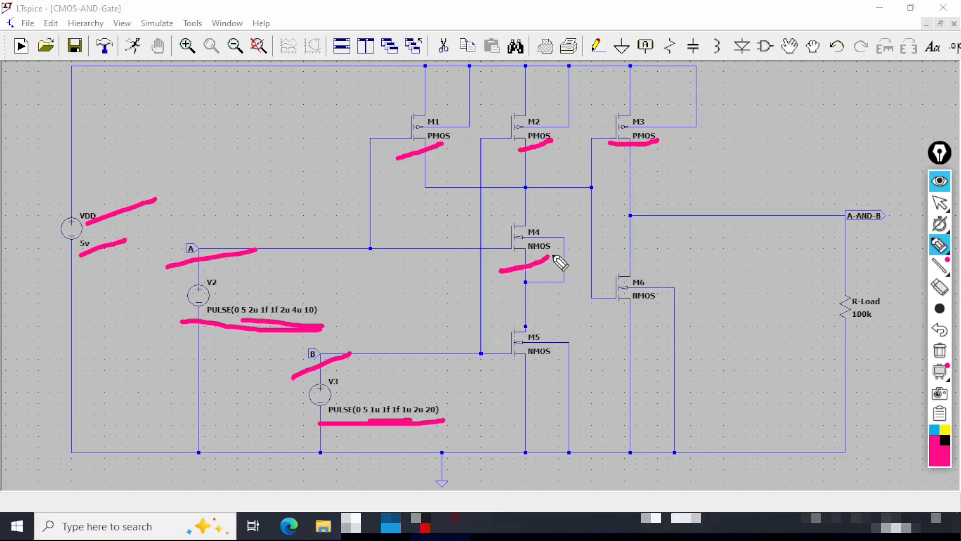
left_click_drag(504, 361, 564, 344)
left_click_drag(622, 320, 678, 298)
mouse_move(819, 335)
left_mouse_down()
mouse_move(869, 315)
mouse_move(831, 342)
mouse_move(888, 321)
left_mouse_up()
left_click(860, 364)
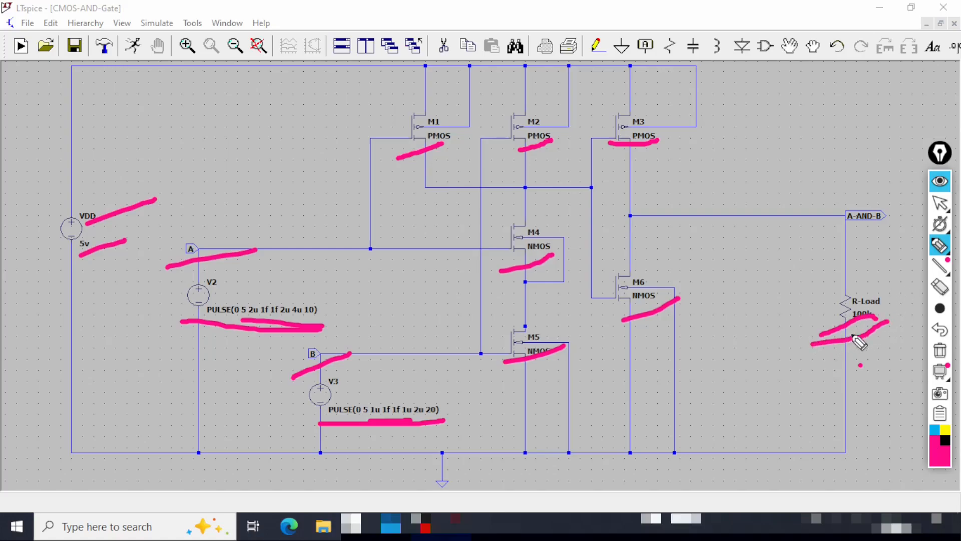
mouse_move(452, 439)
left_mouse_down()
mouse_move(423, 481)
mouse_move(465, 484)
mouse_move(456, 435)
left_mouse_up()
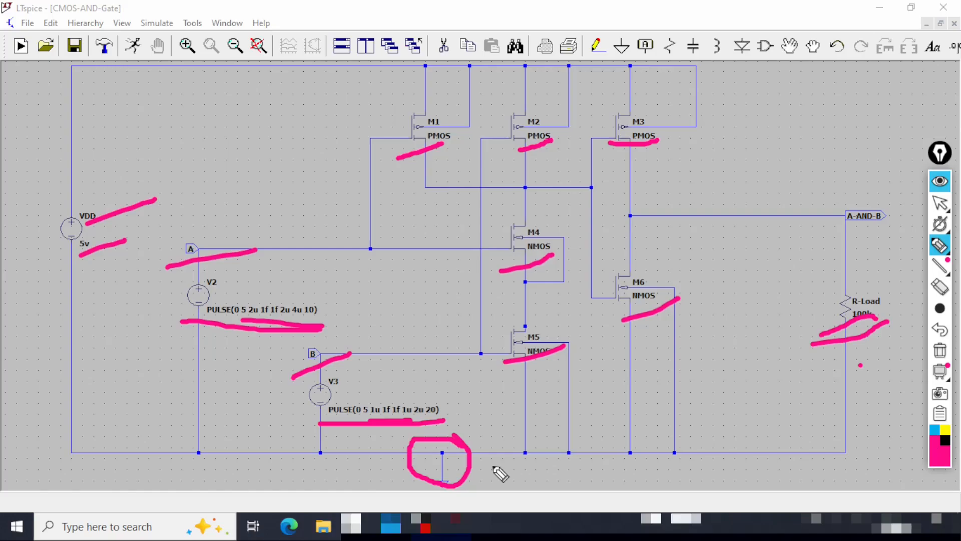
left_click_drag(808, 242, 910, 225)
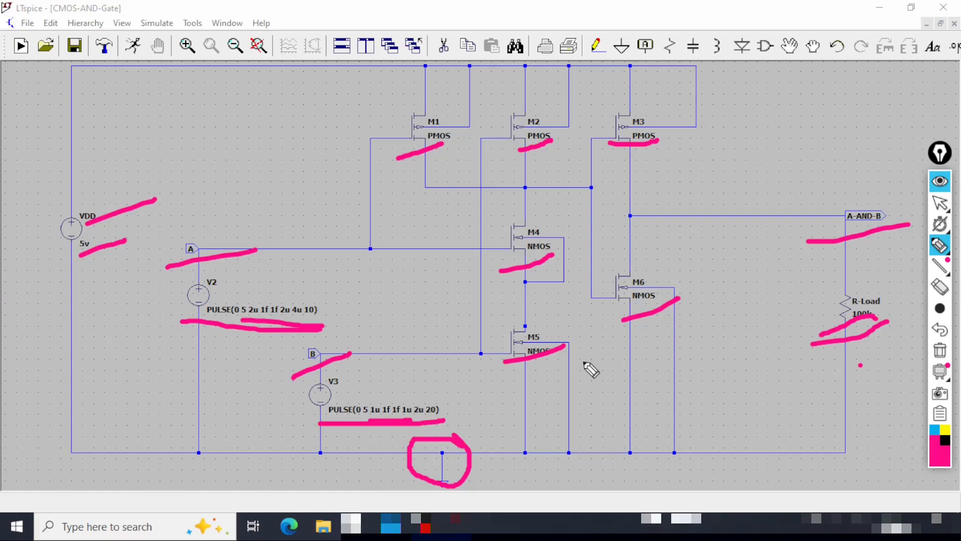
key("ctrl+shift+7")
key("ctrl+shift+1")
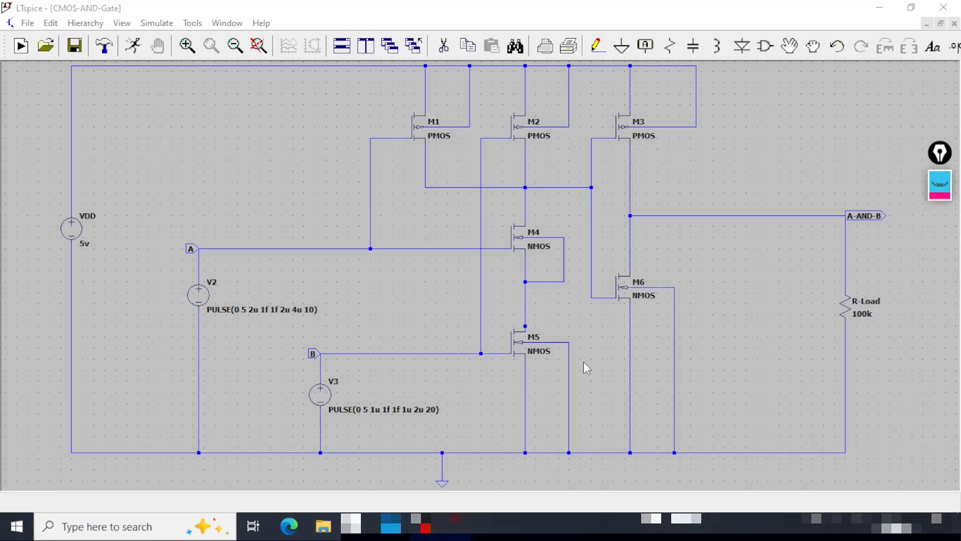
- Open the schematic's SPICE netlist and check the lengths and widths of transistors M1 to M6
left_click(126, 25)
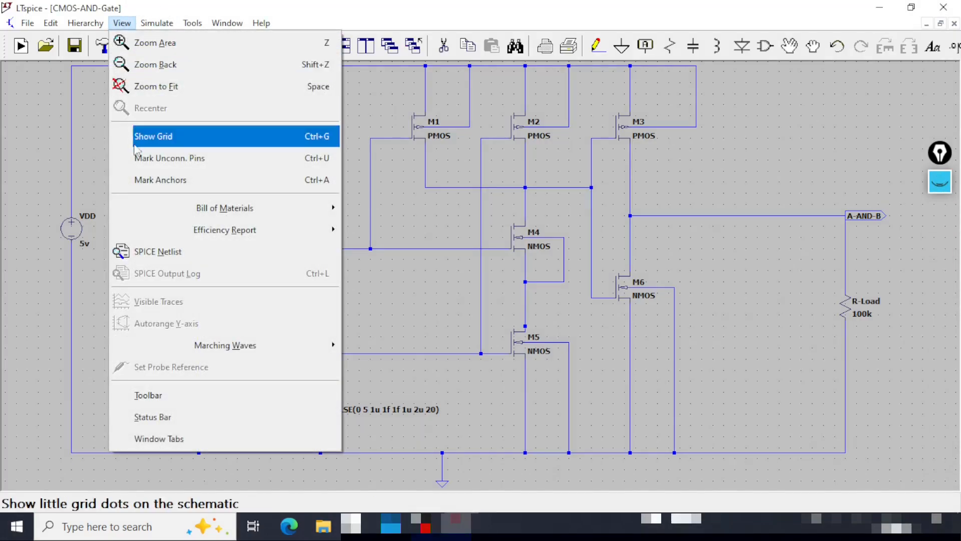
left_click(192, 259)
key("ctrl+shift+2")
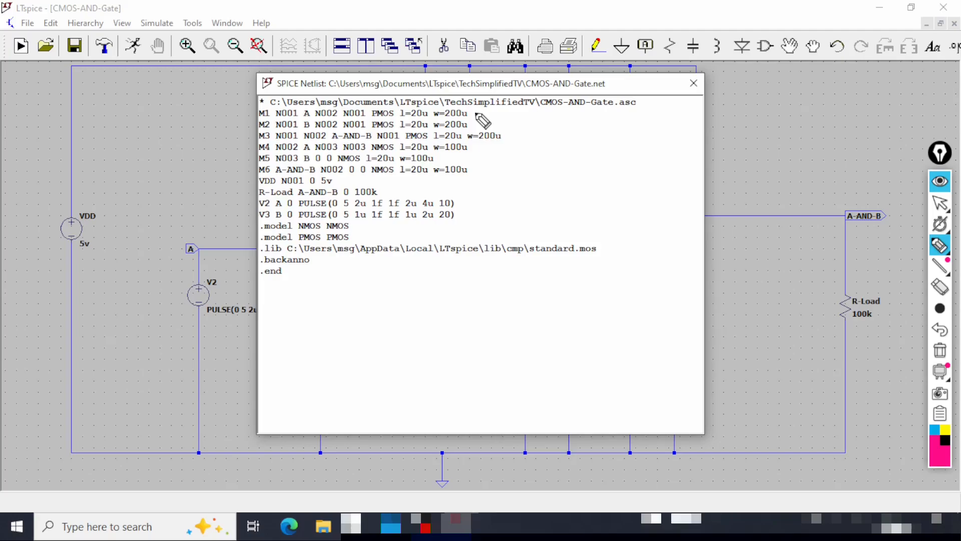
left_click_drag(474, 113, 507, 101)
left_click_drag(474, 126, 559, 117)
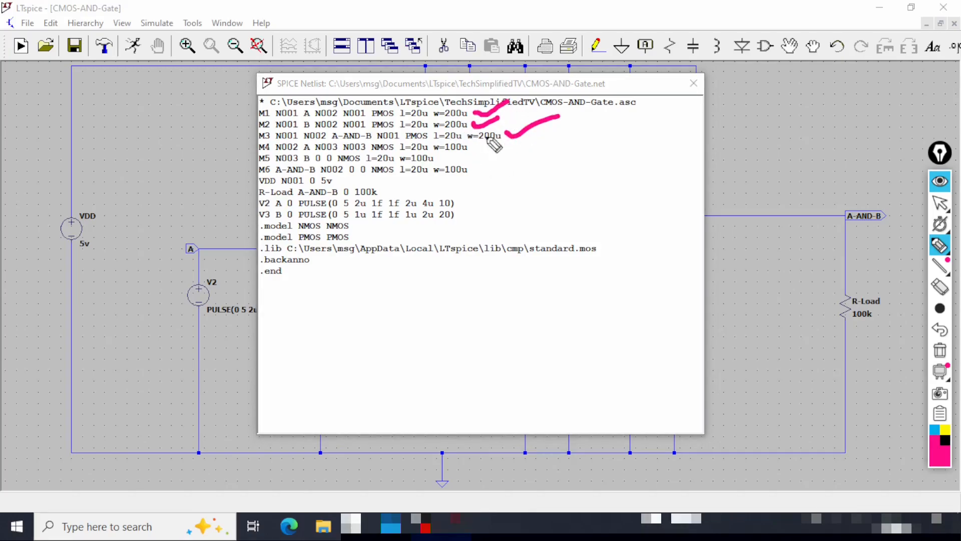
left_click_drag(470, 145, 495, 145)
mouse_move(436, 157)
left_mouse_down()
mouse_move(471, 151)
mouse_move(482, 171)
mouse_move(495, 164)
left_mouse_up()
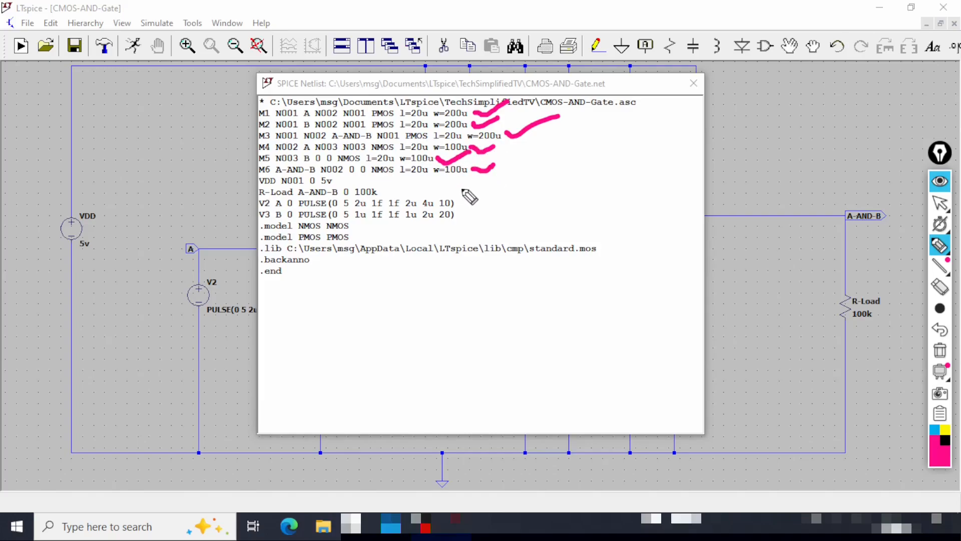
mouse_move(399, 118)
left_mouse_down()
mouse_move(426, 119)
mouse_move(426, 129)
mouse_move(459, 138)
left_mouse_up()
left_click_drag(399, 150, 429, 149)
left_click_drag(362, 161, 428, 175)
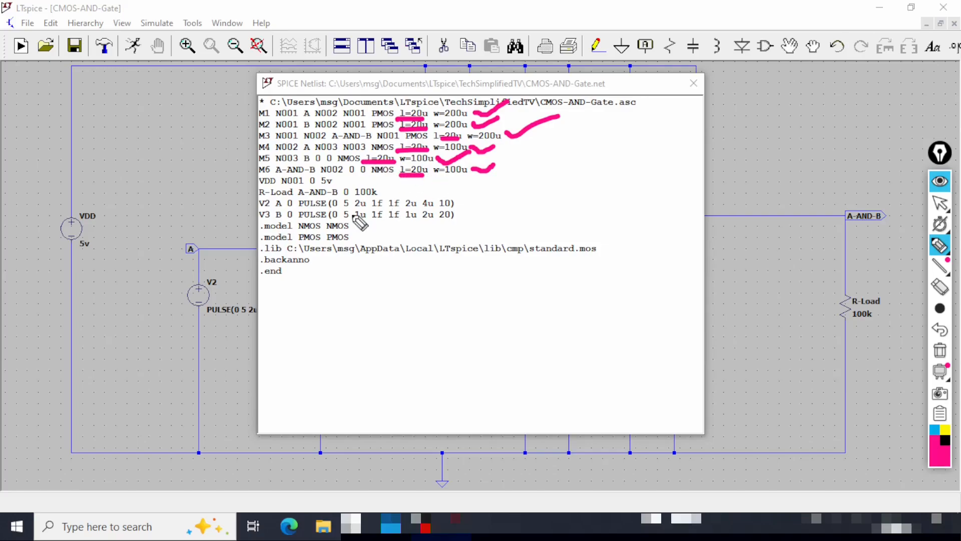
- Check the supply, load, pulse source, model and library lines in the netlist, and close it
mouse_move(333, 181)
left_mouse_down()
mouse_move(372, 170)
mouse_move(421, 175)
left_mouse_up()
mouse_move(460, 203)
left_mouse_down()
mouse_move(486, 195)
mouse_move(493, 206)
left_mouse_up()
mouse_move(271, 206)
left_mouse_down()
mouse_move(293, 205)
mouse_move(291, 216)
left_mouse_up()
left_click_drag(352, 220, 353, 233)
mouse_move(254, 254)
left_mouse_down()
mouse_move(423, 266)
mouse_move(611, 260)
left_mouse_up()
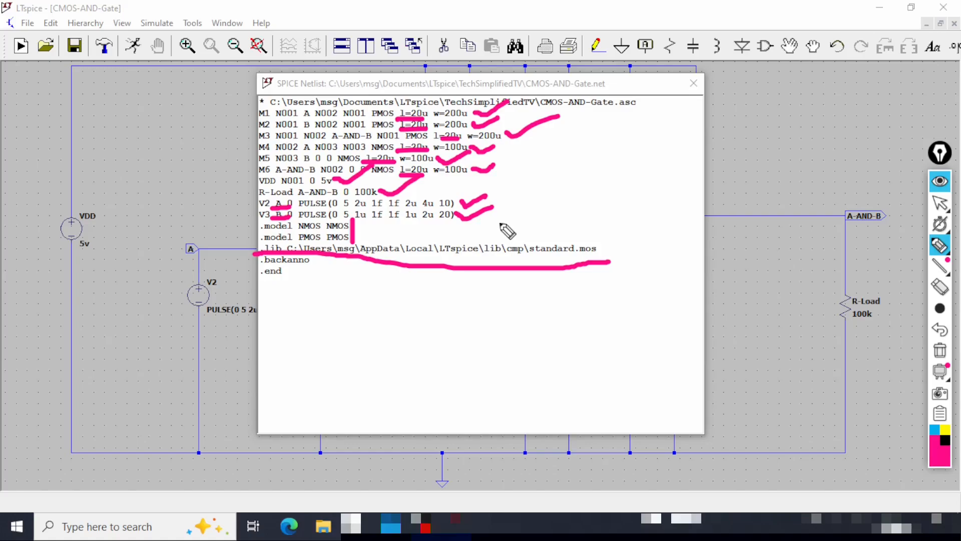
key("ctrl+shift+1")
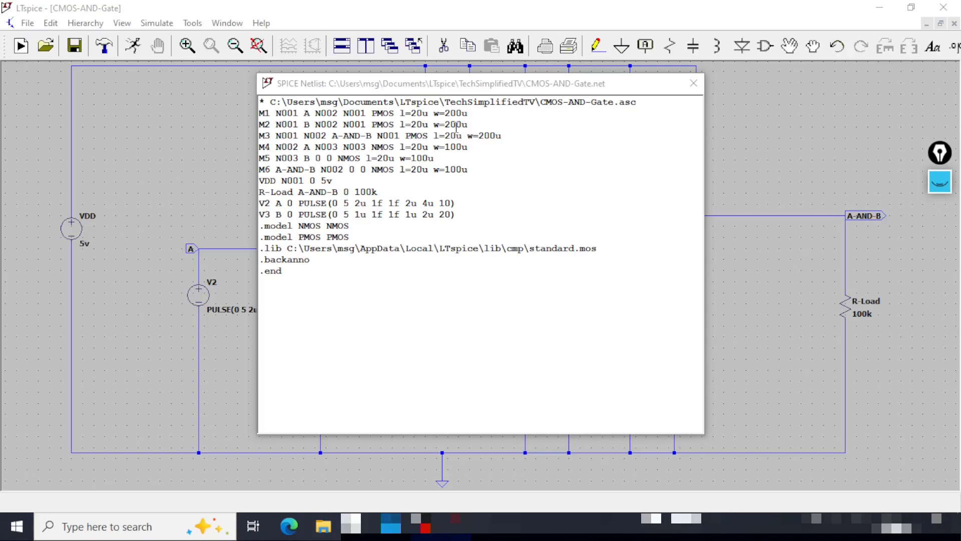
left_click(701, 84)
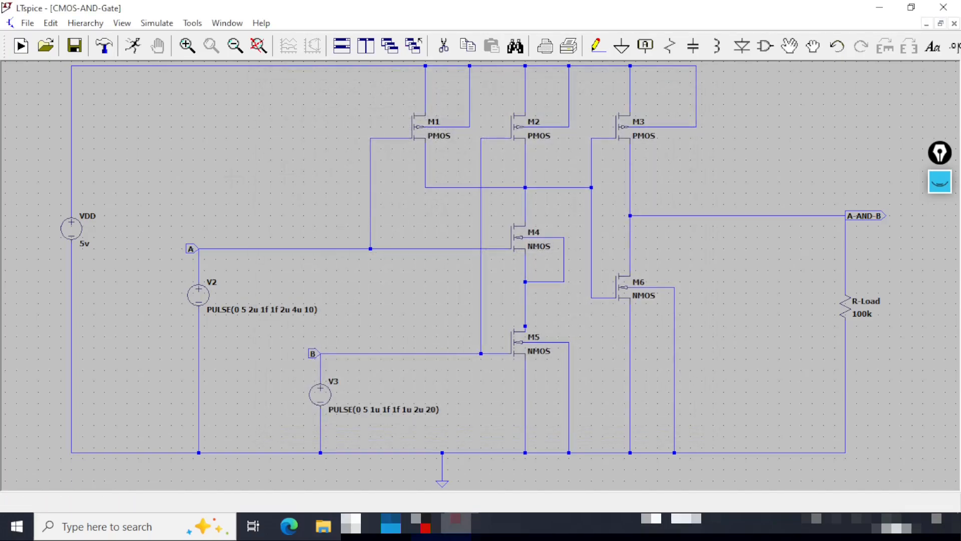
- Add a .ic SPICE directive below the circuit's ground line, beneath the VDD source
left_click(954, 47)
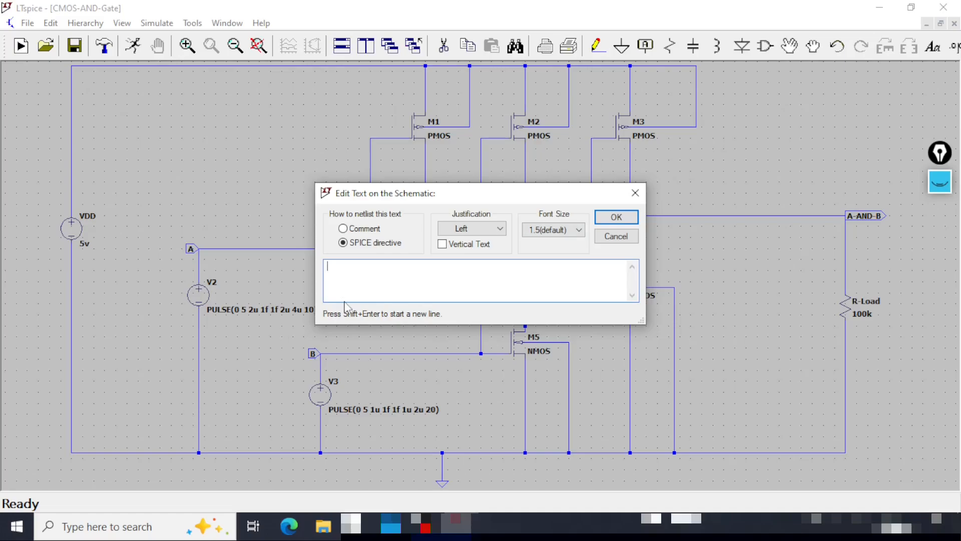
type(".ic")
left_click(617, 217)
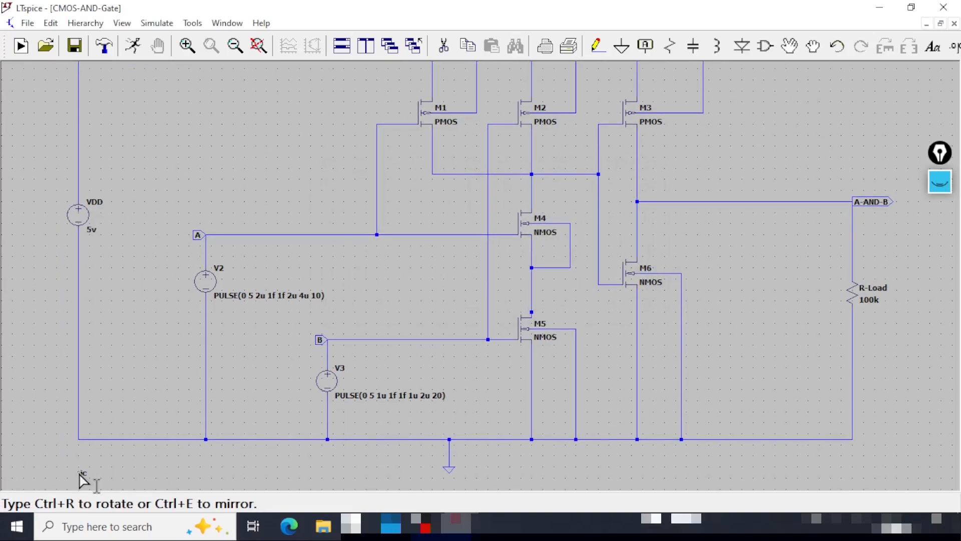
left_click(80, 473)
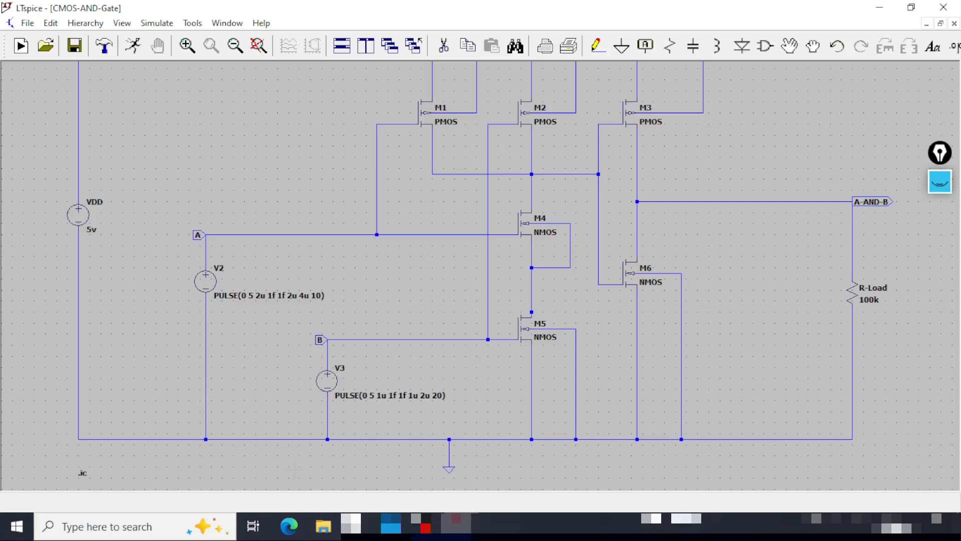
- Add a .tran SPICE directive below the circuit, aligned with the .ic directive
left_click(953, 46)
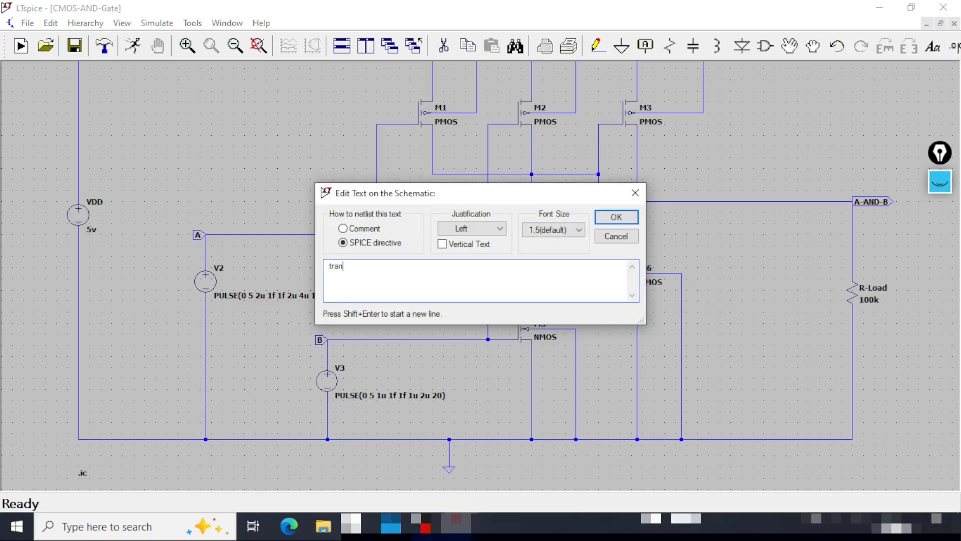
left_click(627, 218)
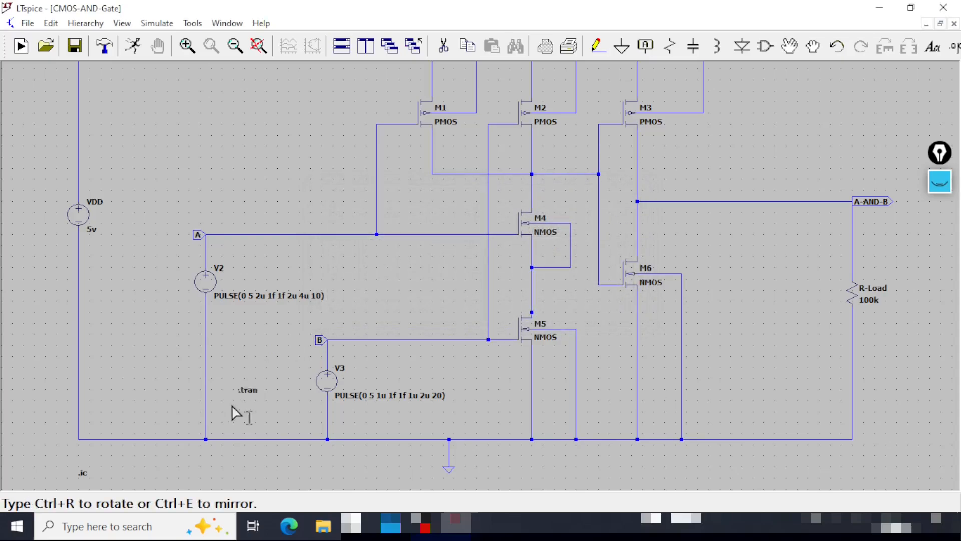
left_click(86, 416)
right_click(242, 417)
left_click(214, 430)
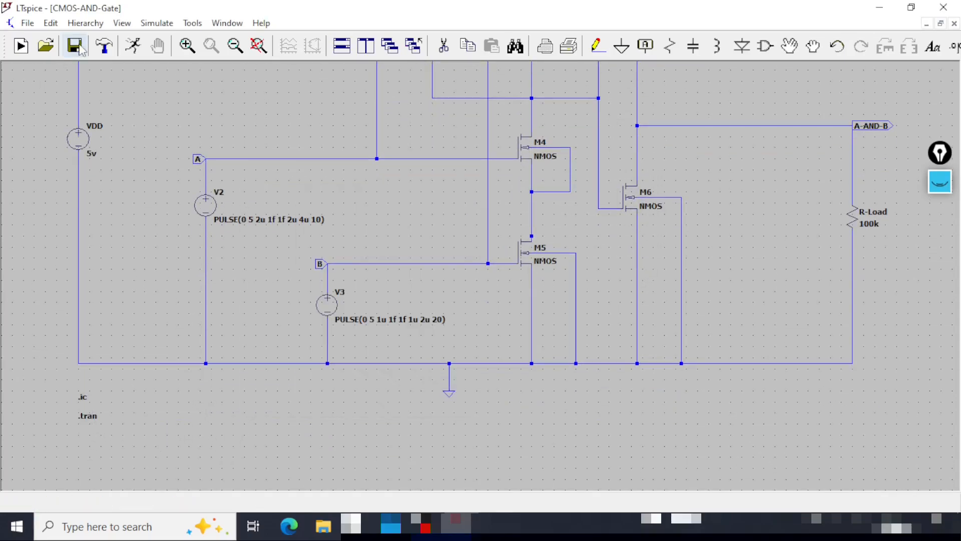
- Open the SPICE netlist again, check its .ic and .tran lines, and close it
left_click(122, 23)
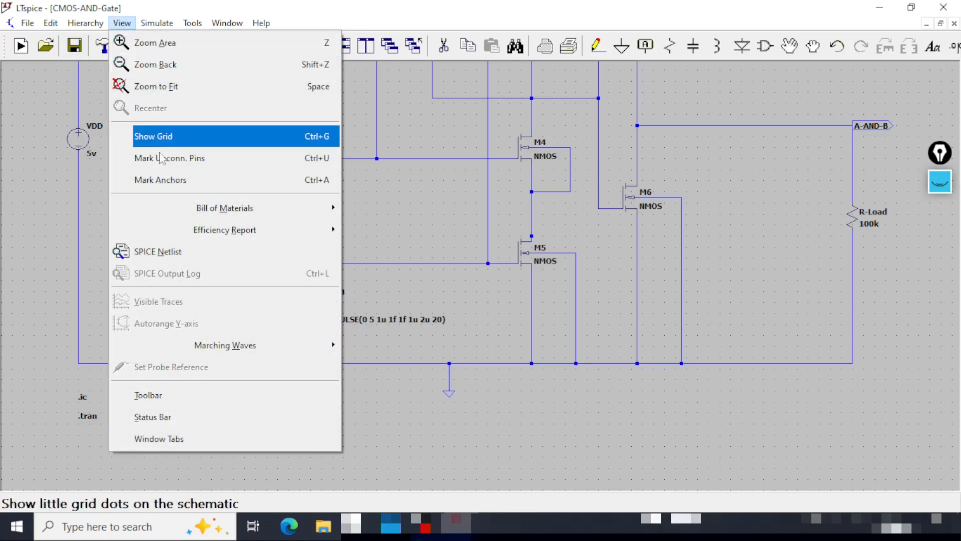
left_click(153, 251)
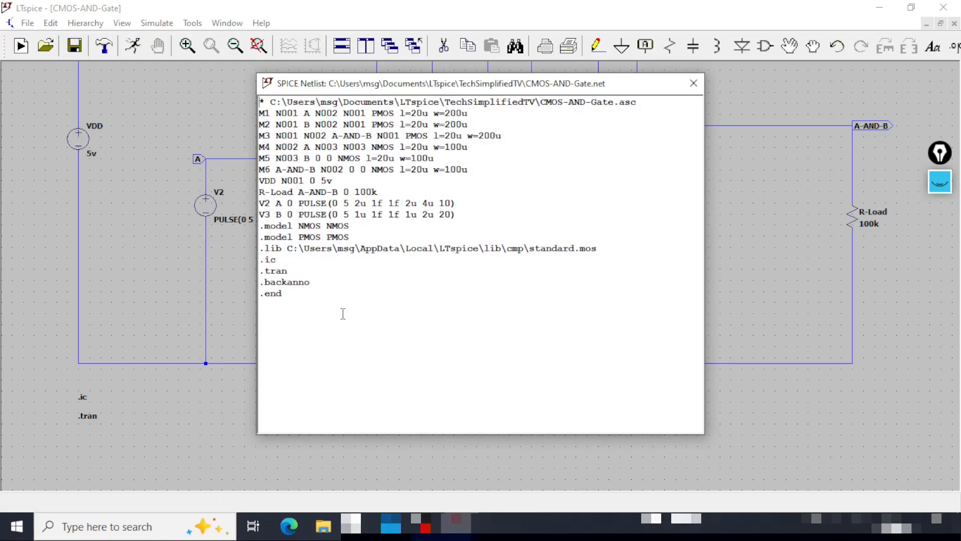
key("ctrl+shift+3")
left_click_drag(283, 260, 333, 265)
left_click(256, 275)
left_click_drag(258, 276, 327, 278)
key("ctrl+shift+1")
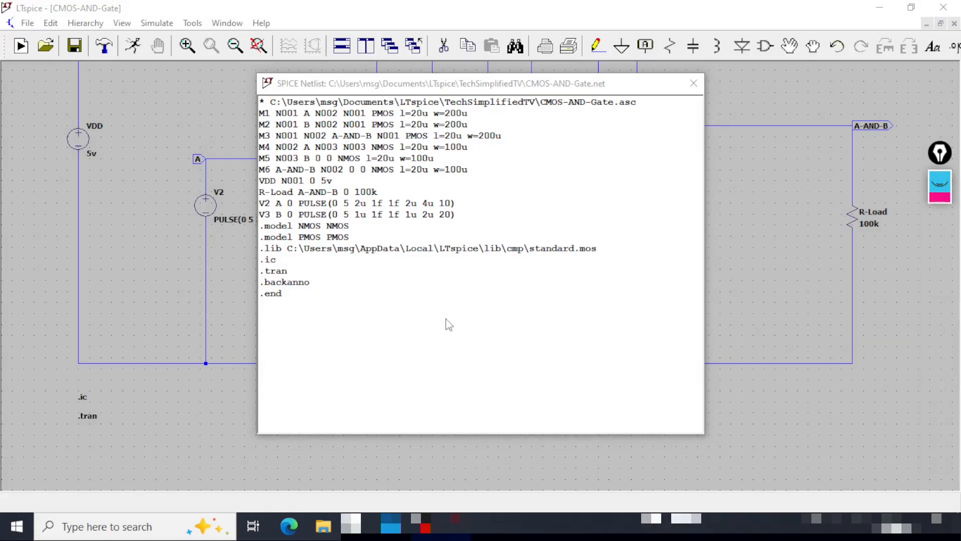
key("Escape")
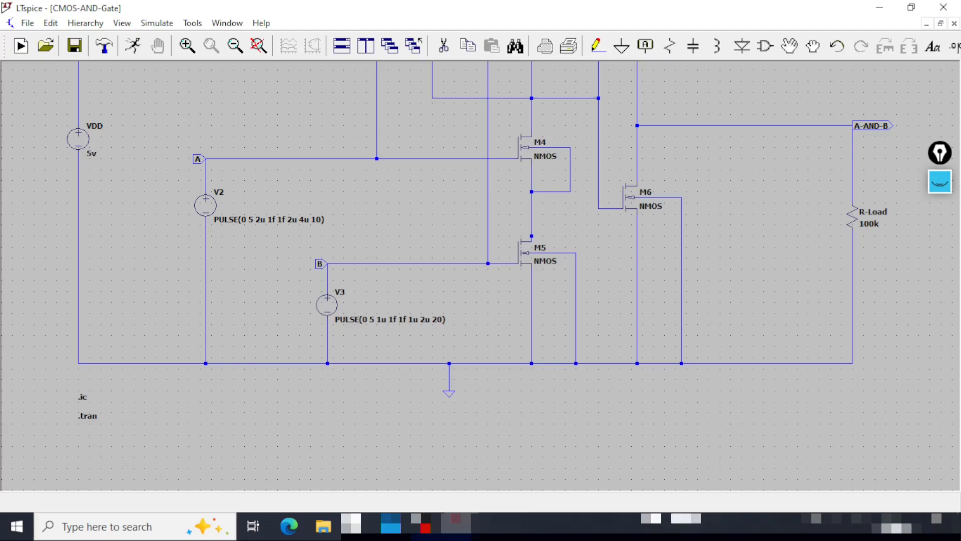
- Configure the .tran directive with stop time 10u, data saving start time 0 and maximum timestep 1n
right_click(90, 418)
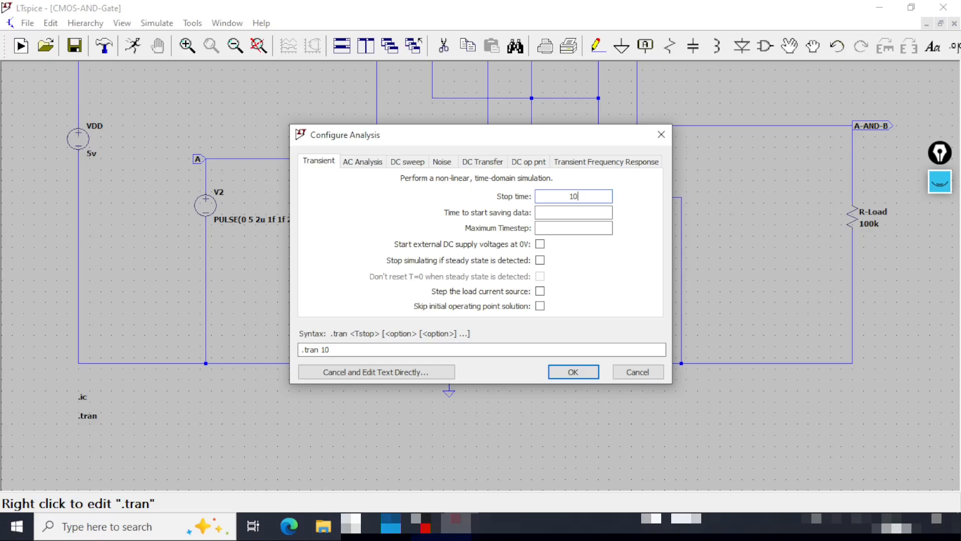
left_click(578, 212)
type("0")
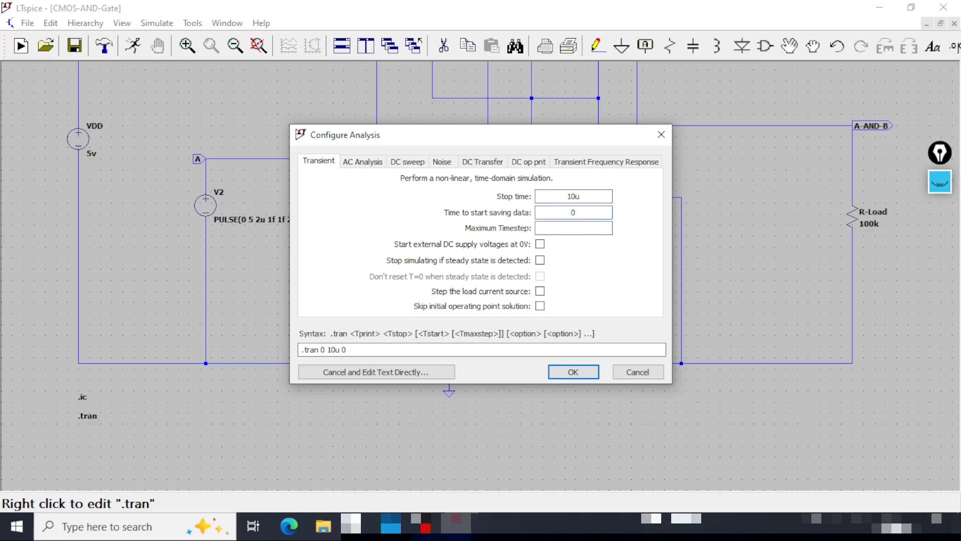
left_click(576, 227)
key("ctrl+shift+3")
mouse_move(282, 357)
left_mouse_down()
mouse_move(384, 357)
mouse_move(294, 330)
mouse_move(283, 356)
left_mouse_up()
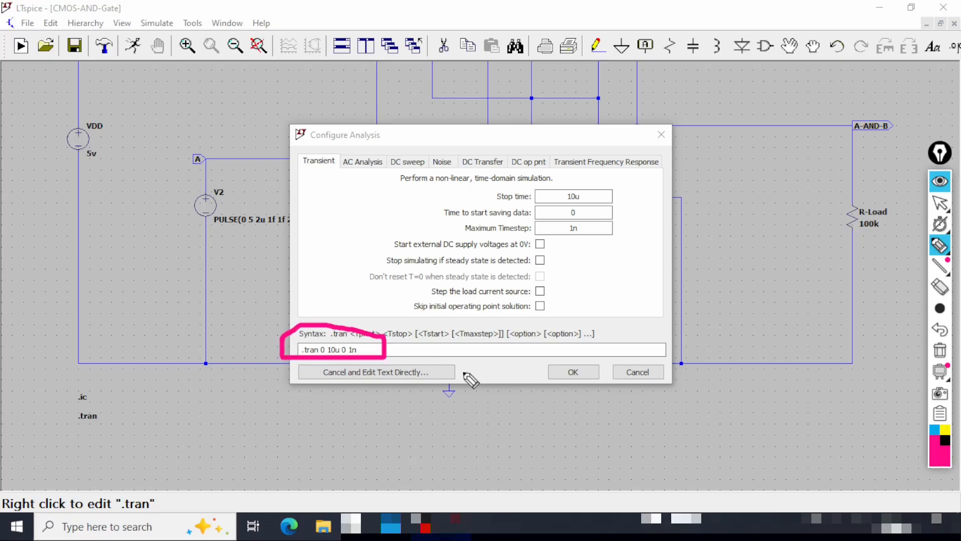
key("ctrl+shift+7")
key("ctrl+shift+1")
left_click(578, 376)
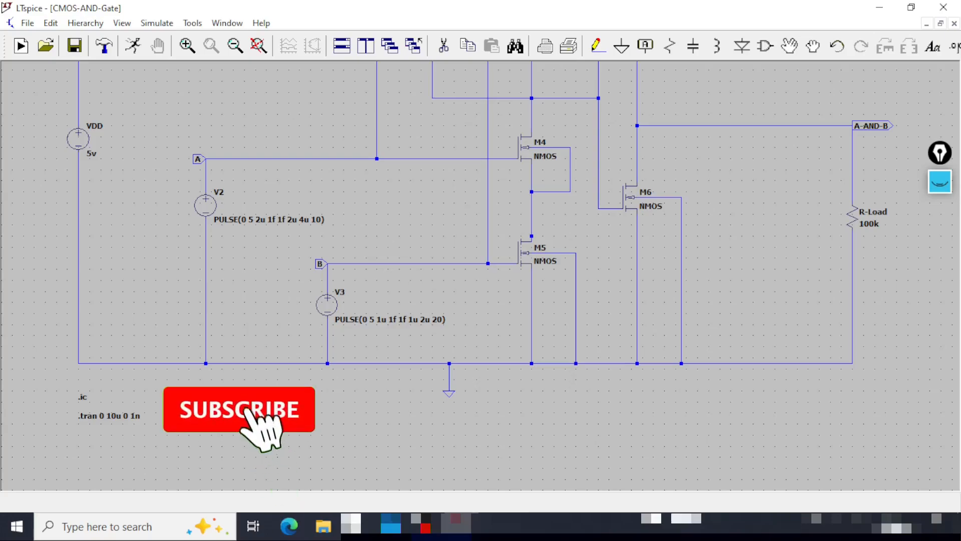
left_click_drag(439, 204, 445, 302)
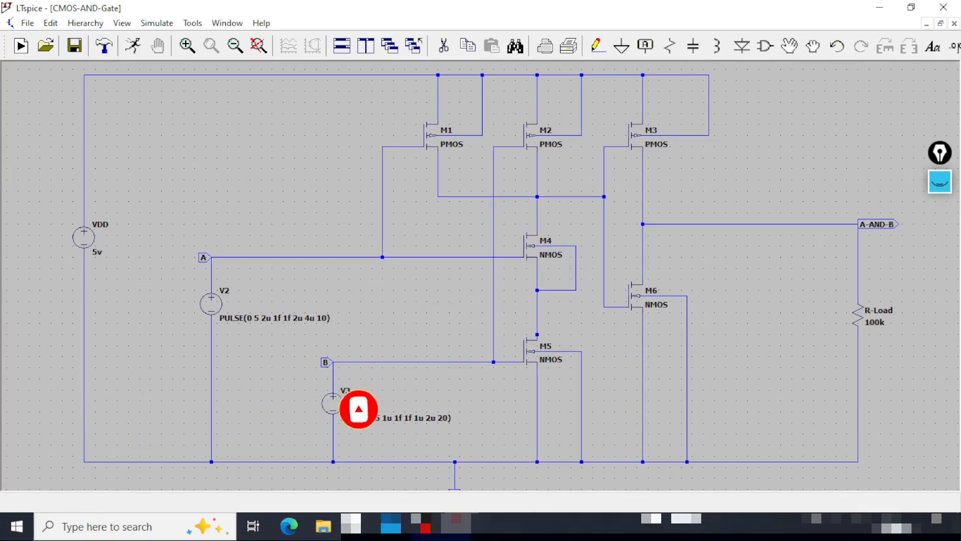
- Run the transient simulation of the AND gate schematic
left_click(258, 45)
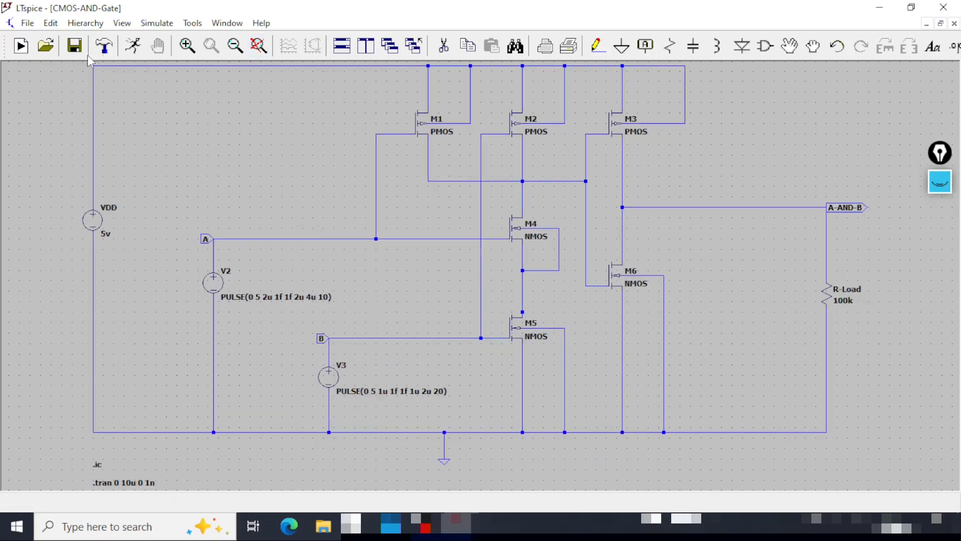
left_click(133, 46)
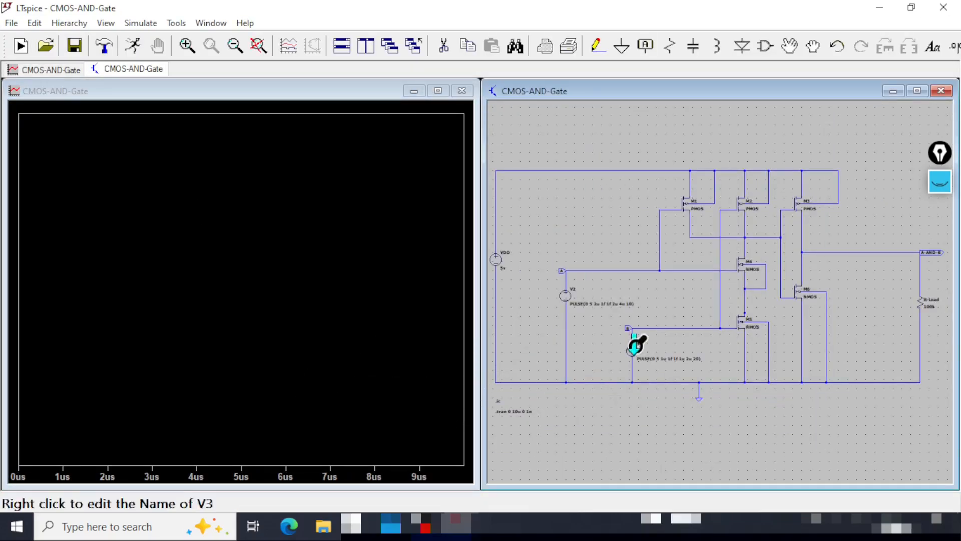
left_click(270, 92)
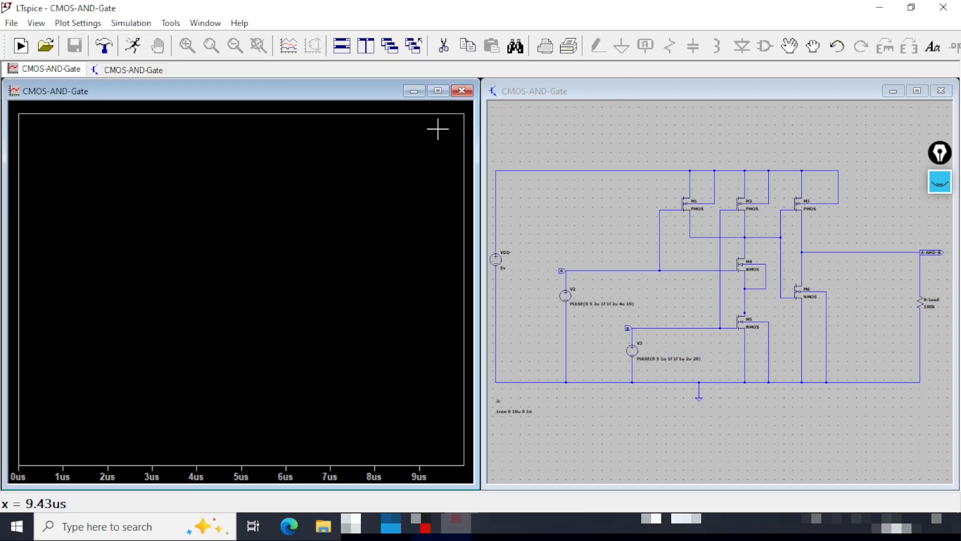
left_click(681, 99)
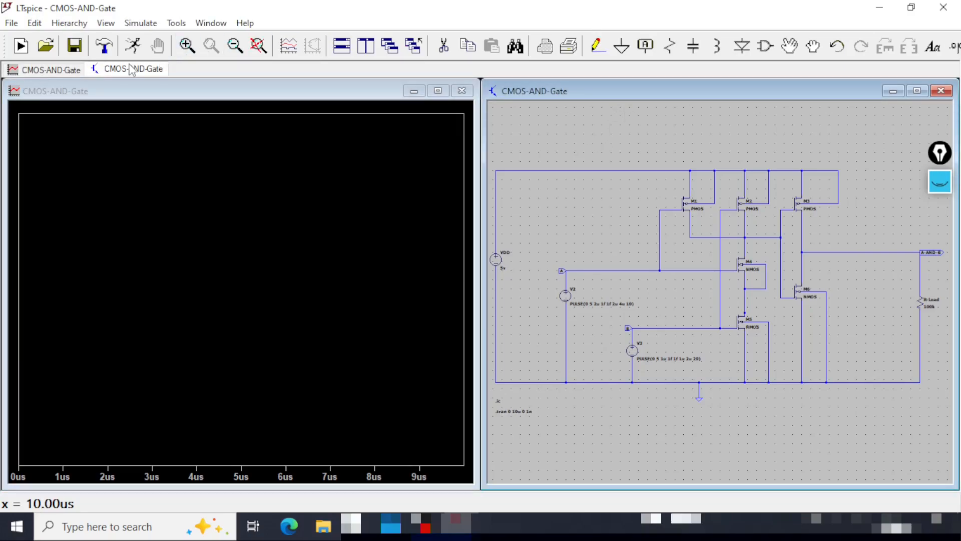
- Open the SPICE output log, review the simulation report from start to end, and close it
left_click(105, 23)
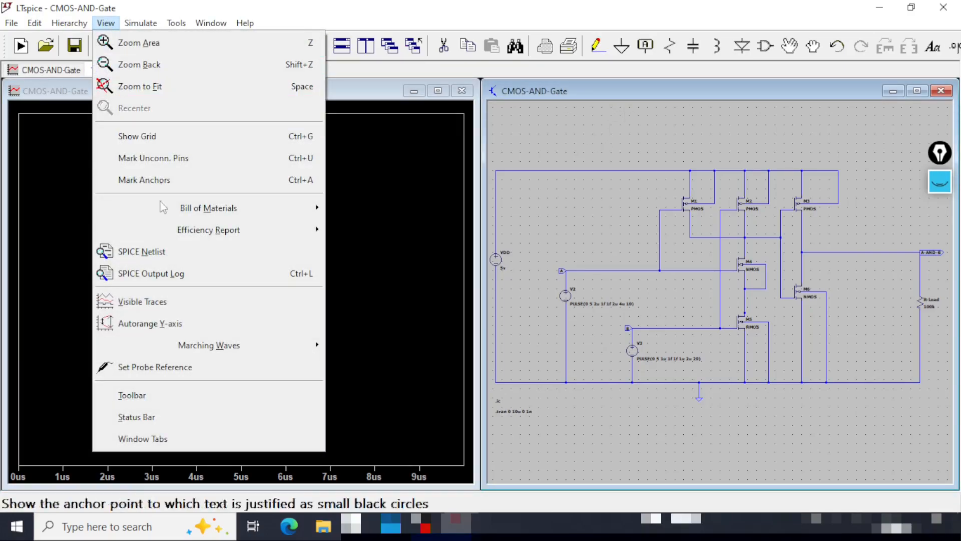
left_click(198, 279)
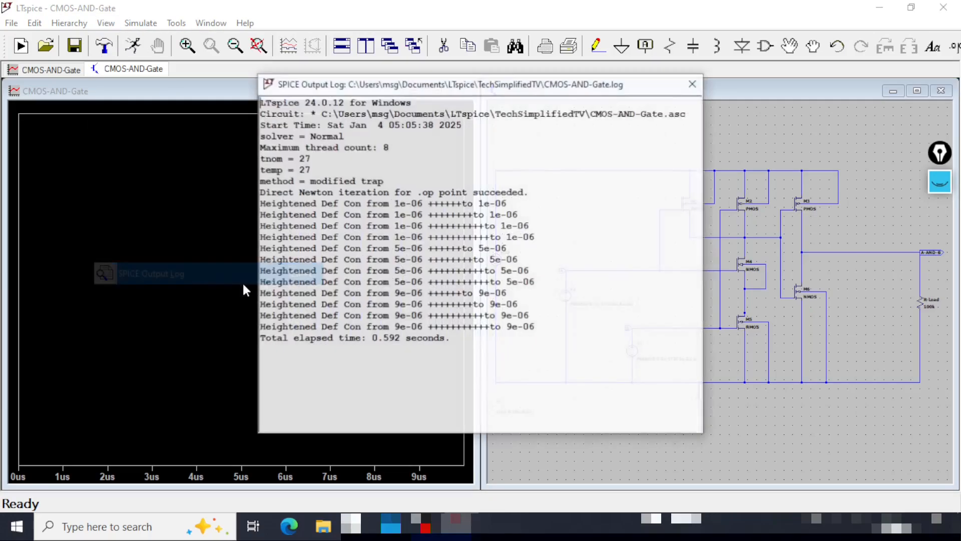
left_click_drag(452, 339, 273, 111)
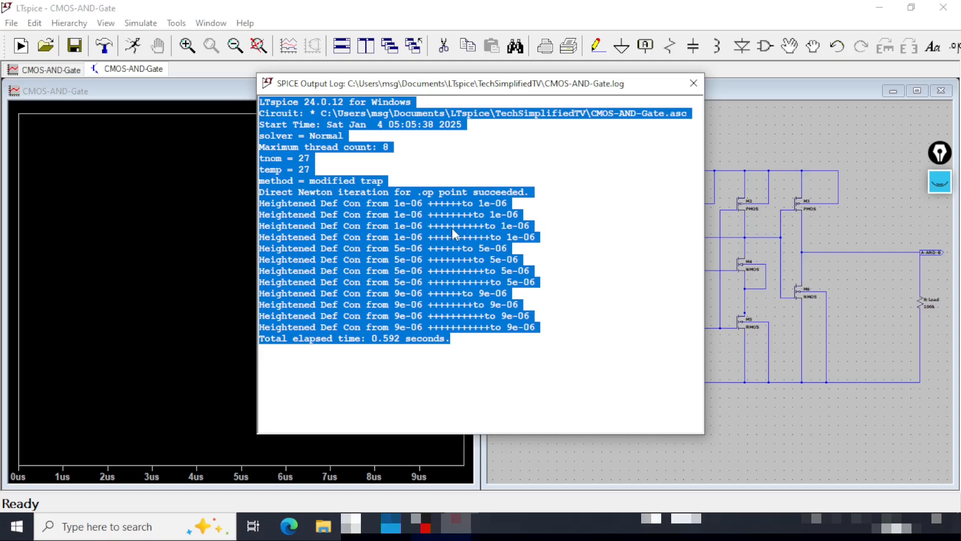
left_click(475, 356)
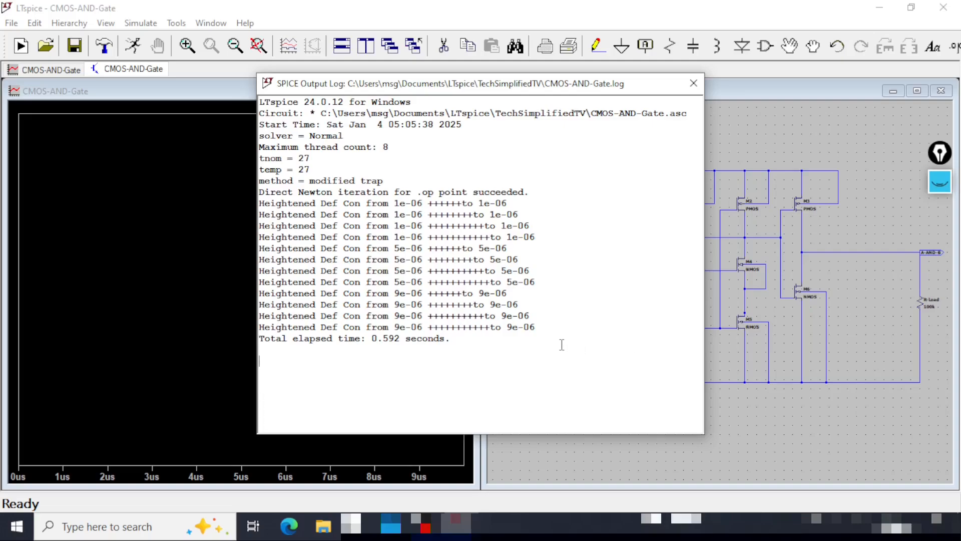
left_click(693, 85)
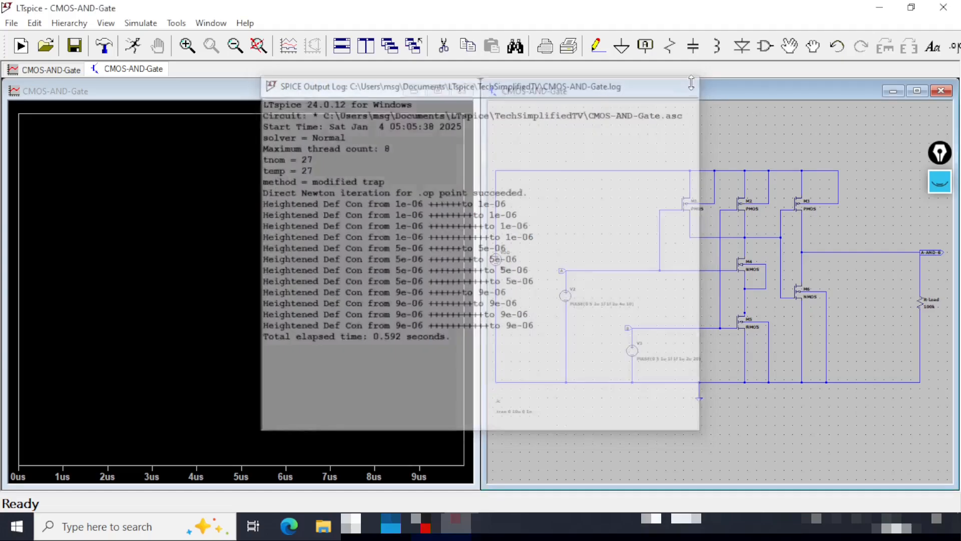
- Plot the voltage of input net A in the empty waveform window
left_click(305, 97)
left_click(667, 95)
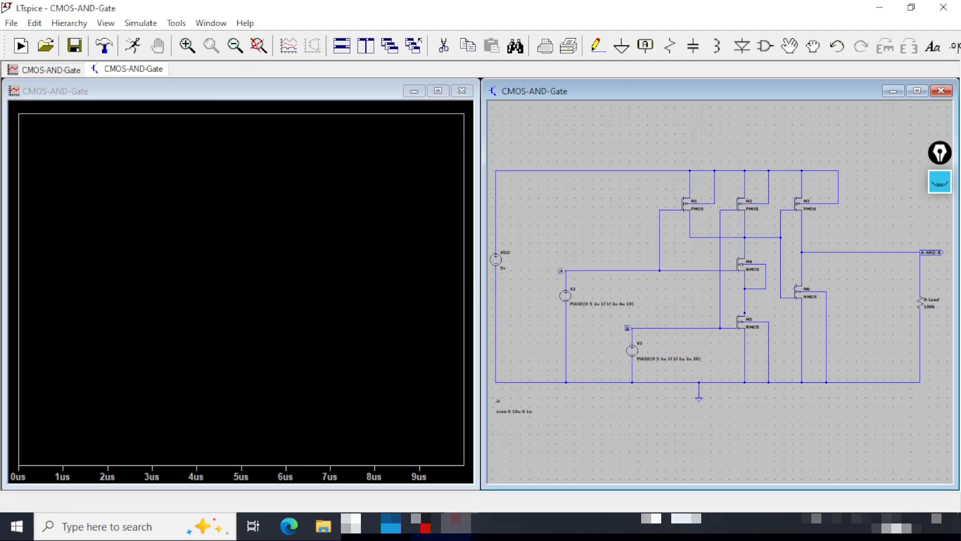
left_click(562, 270)
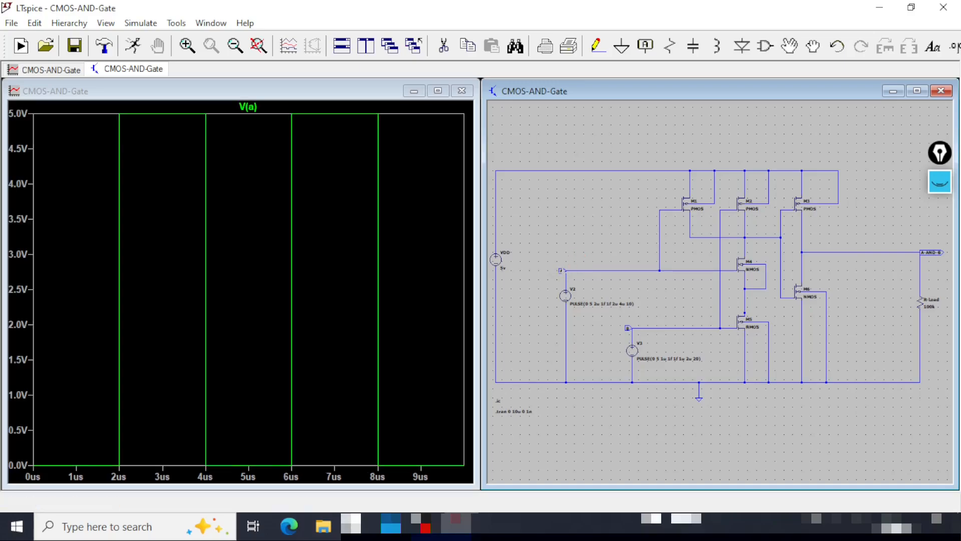
- Add a second plot pane below the V(a) trace and plot the voltage of input net B in it
left_click(275, 184)
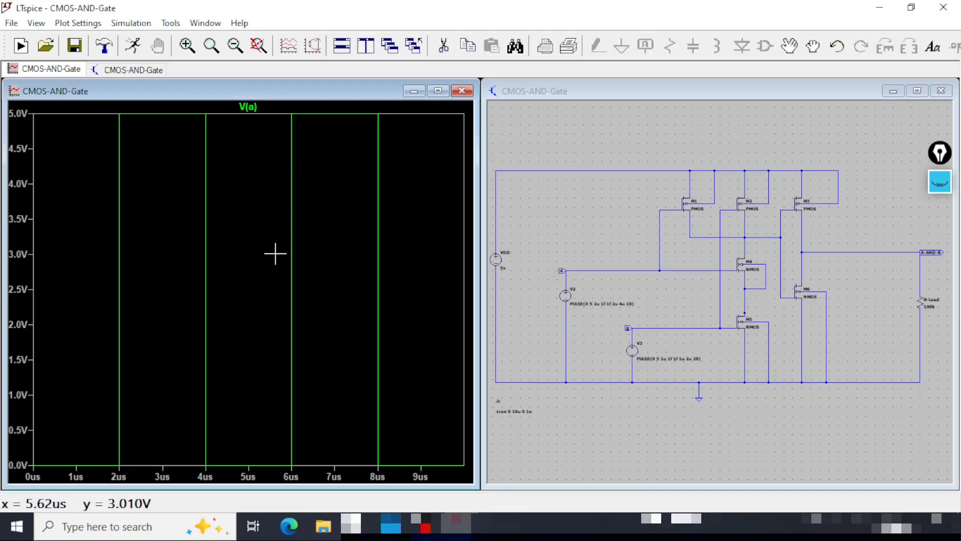
key("p")
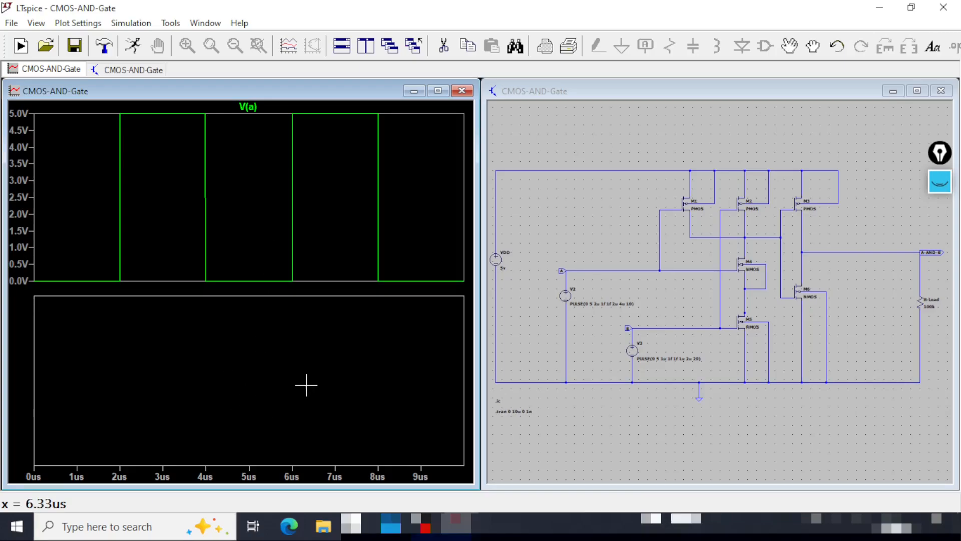
left_click(671, 96)
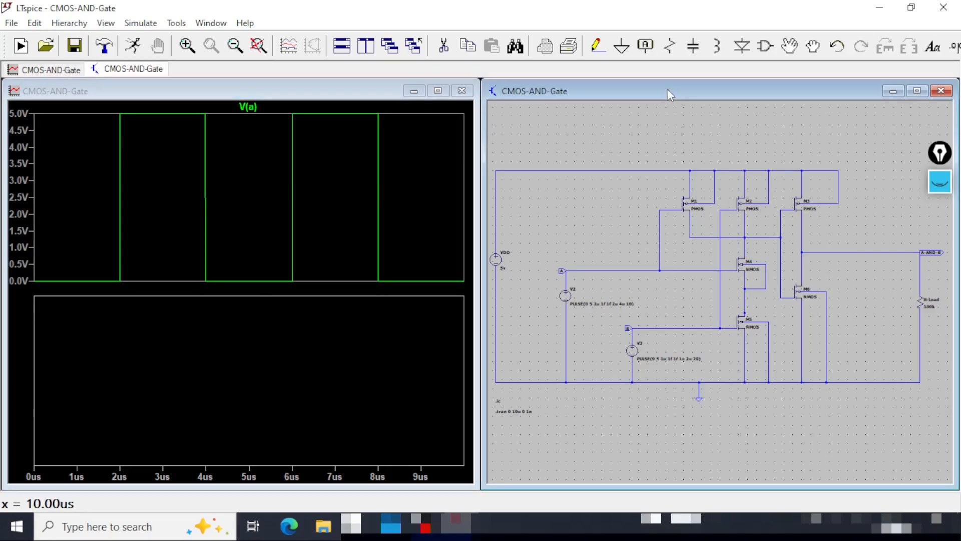
left_click(631, 327)
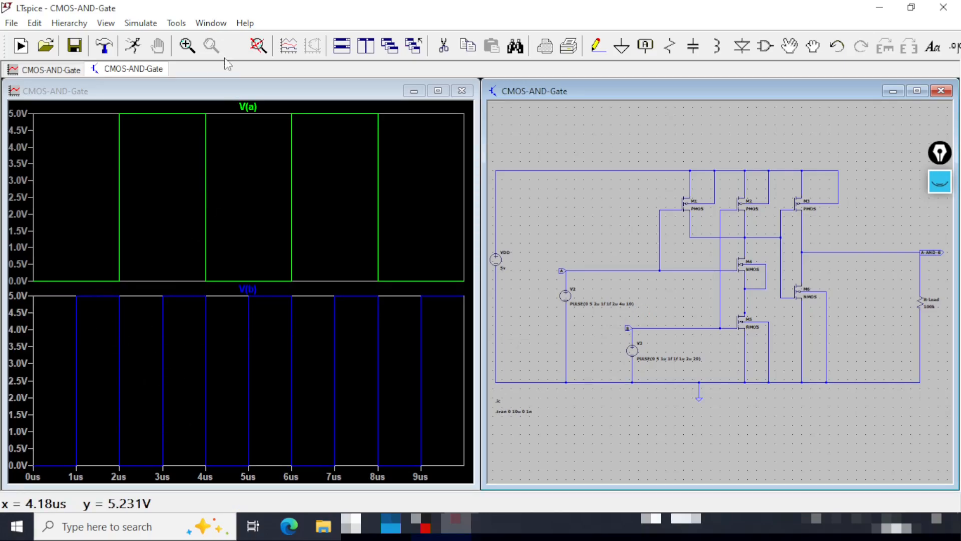
- Add a third plot pane below V(b) and plot the voltage of output net A-AND-B in it
left_click(232, 85)
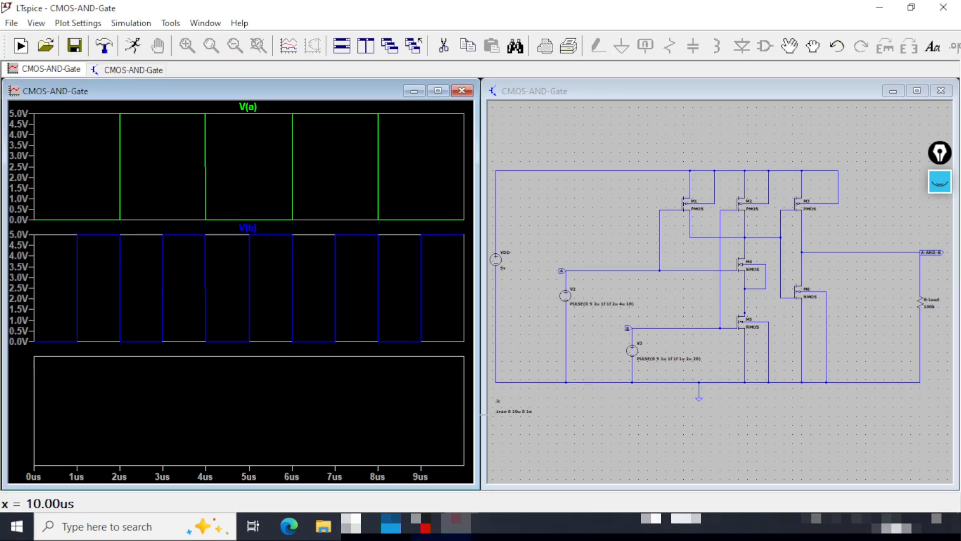
left_click(855, 94)
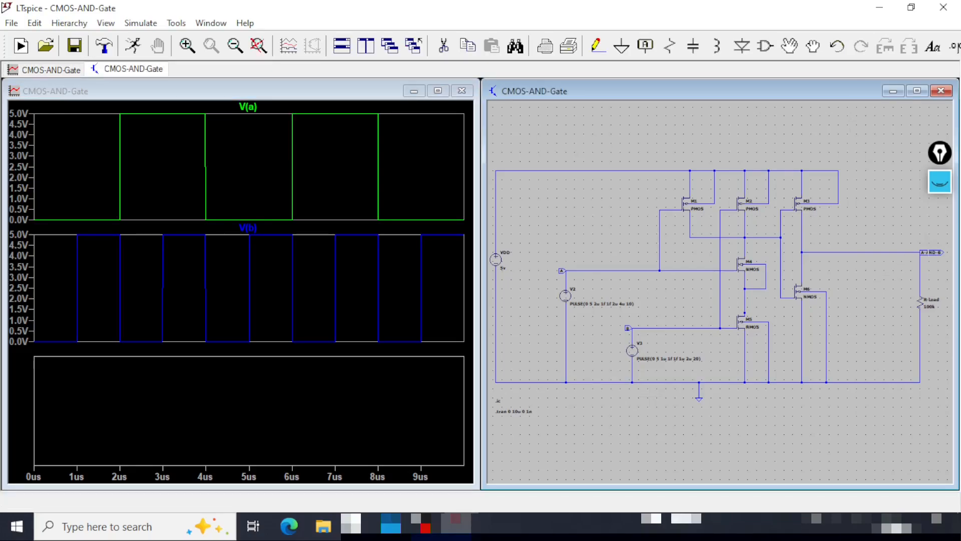
left_click(935, 248)
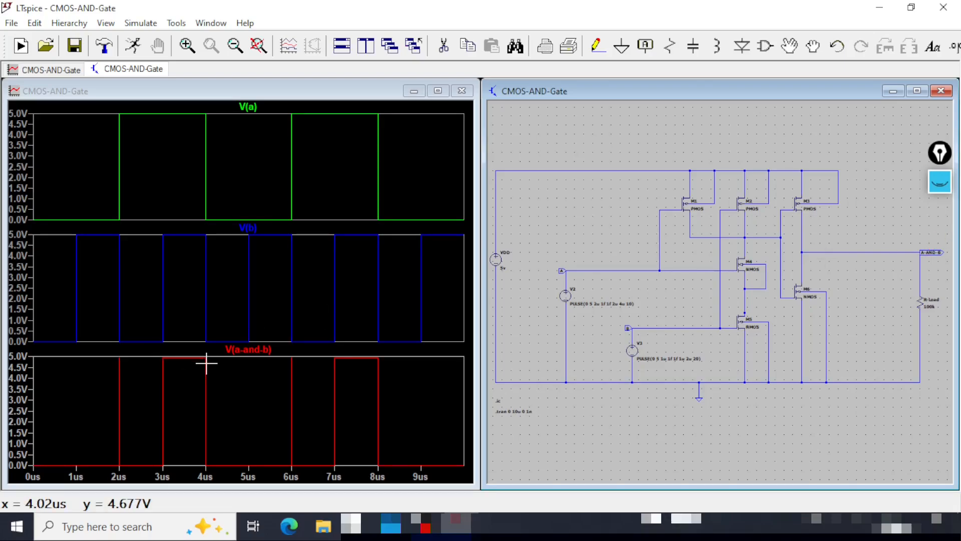
- Compare the A, B and A-AND-B waveforms interval by interval from 0 to 4us using temporary pen marks, and clear the marks
key("ctrl+shift+3")
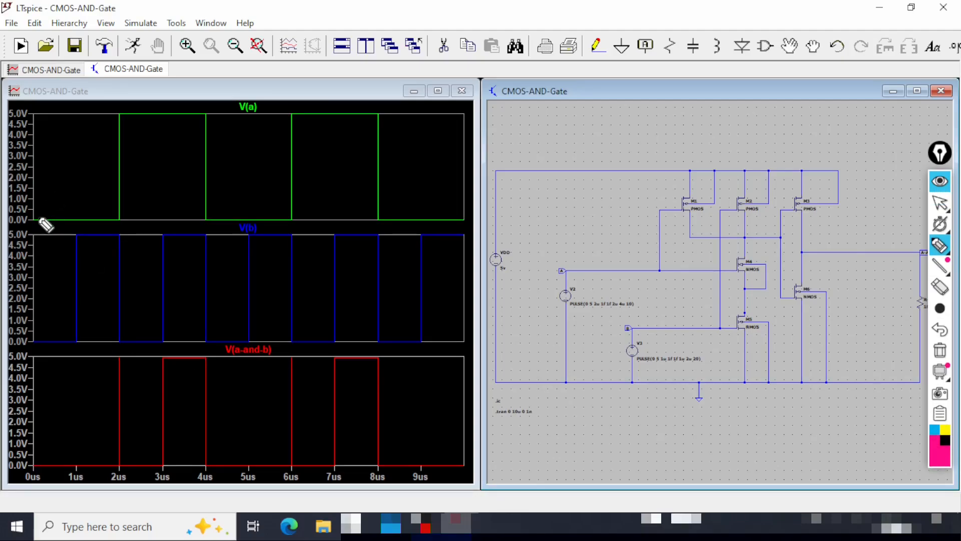
left_click_drag(38, 216, 79, 202)
mouse_move(38, 343)
left_mouse_down()
mouse_move(55, 343)
mouse_move(65, 324)
left_mouse_up()
left_click_drag(39, 465, 59, 448)
left_click(94, 215)
mouse_move(93, 214)
left_mouse_down()
mouse_move(116, 208)
mouse_move(110, 226)
left_mouse_up()
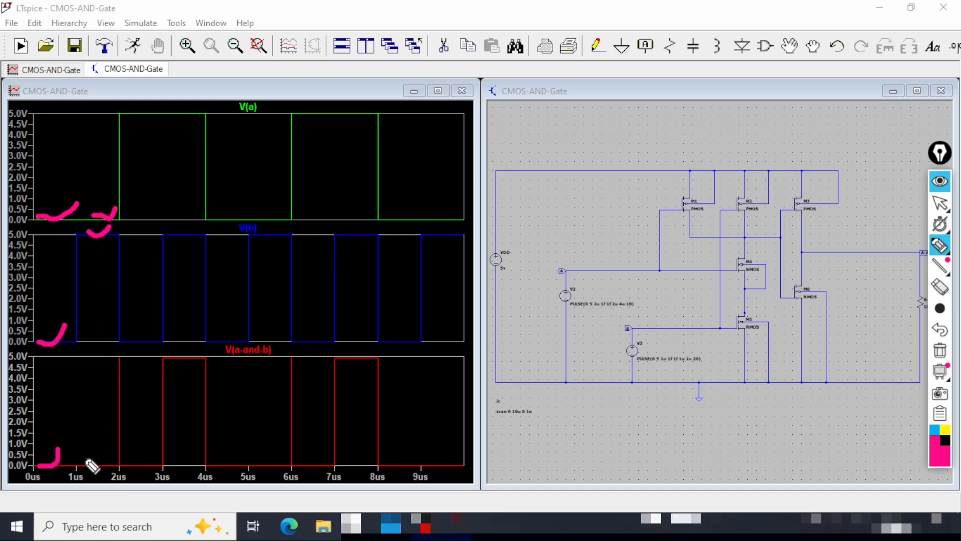
left_click_drag(84, 470, 111, 439)
left_click_drag(135, 115, 157, 109)
left_click_drag(128, 339, 150, 326)
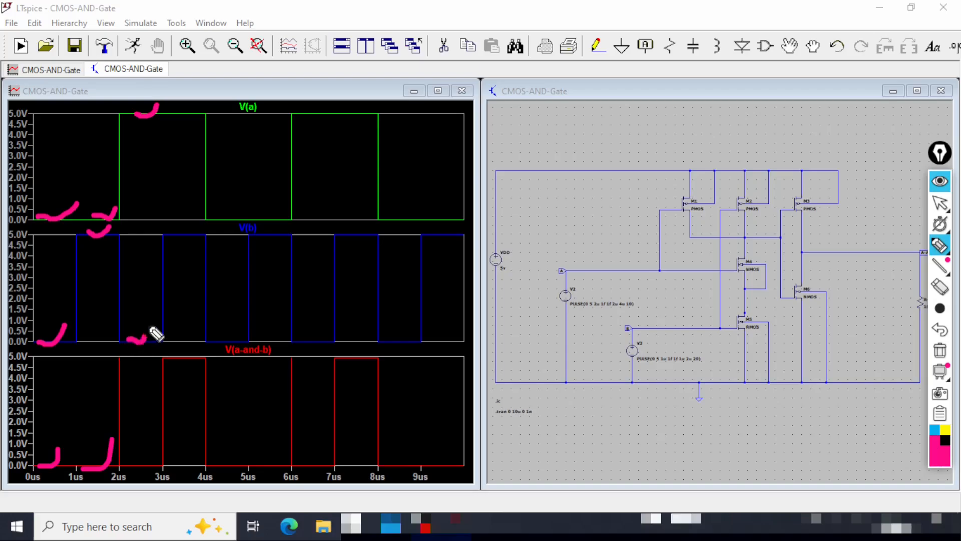
left_click_drag(130, 464, 143, 469)
mouse_move(116, 354)
left_mouse_down()
mouse_move(121, 405)
mouse_move(116, 348)
mouse_move(100, 390)
mouse_move(125, 330)
mouse_move(91, 356)
left_mouse_up()
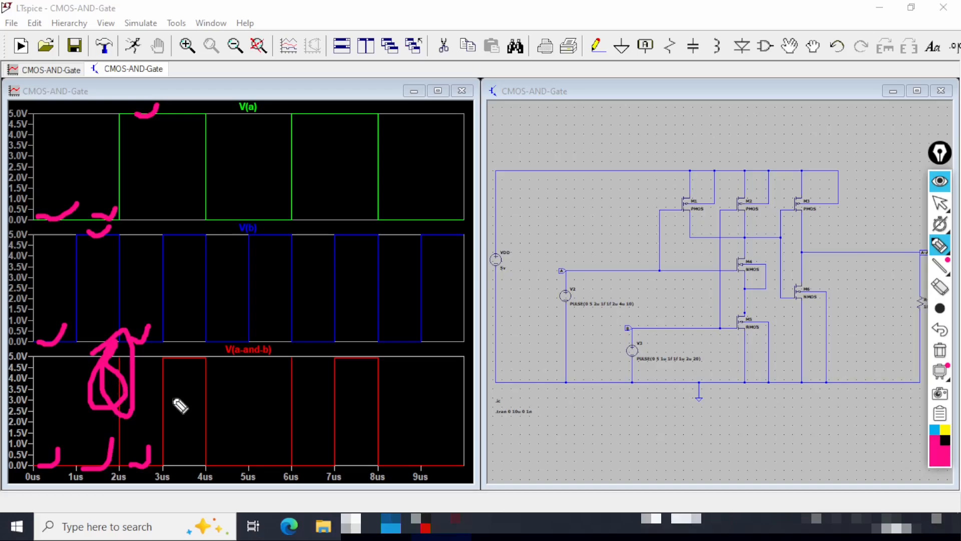
mouse_move(174, 114)
left_mouse_down()
mouse_move(184, 120)
mouse_move(200, 91)
left_mouse_up()
left_click_drag(168, 233, 207, 211)
mouse_move(165, 356)
left_mouse_down()
mouse_move(183, 368)
mouse_move(206, 337)
left_mouse_up()
left_click_drag(214, 88, 210, 484)
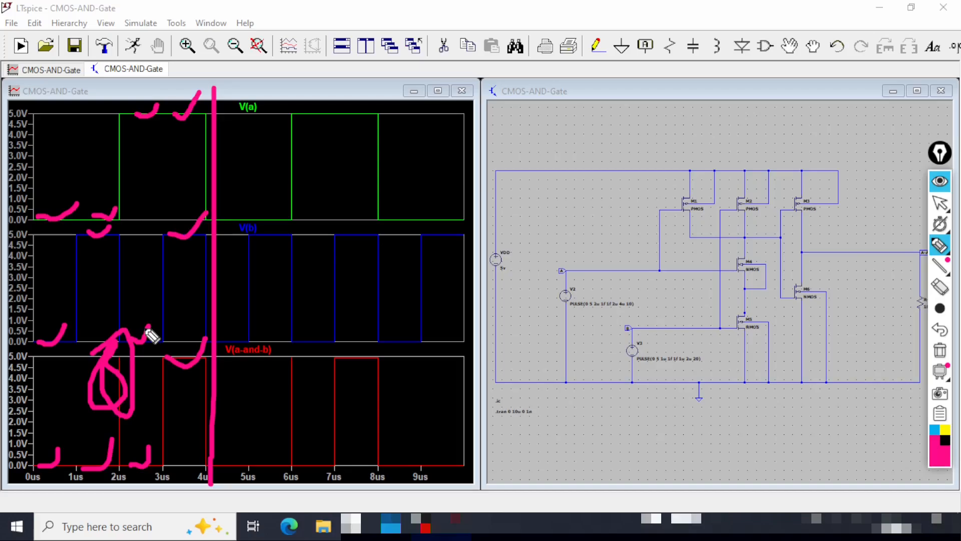
left_click_drag(147, 328, 150, 326)
key("ctrl+shift+1")
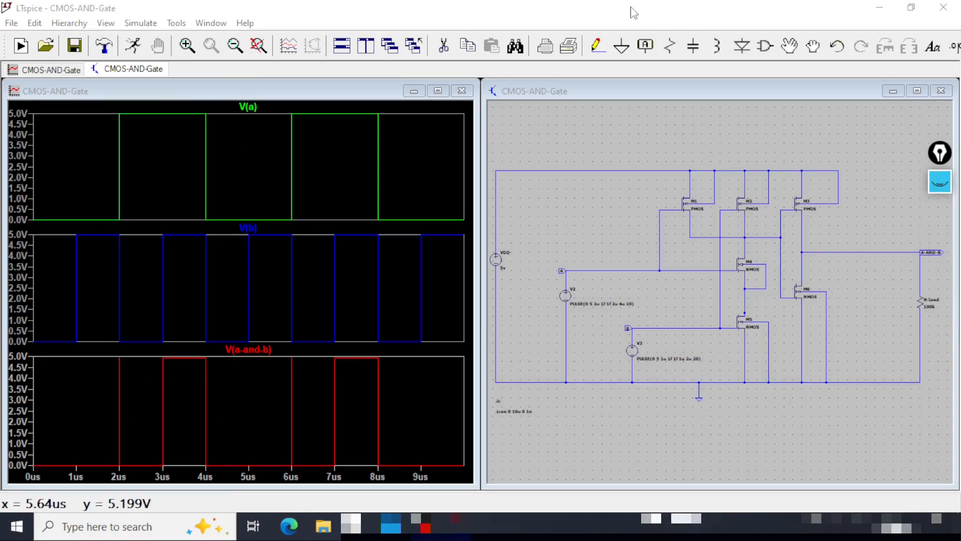
left_click(630, 7)
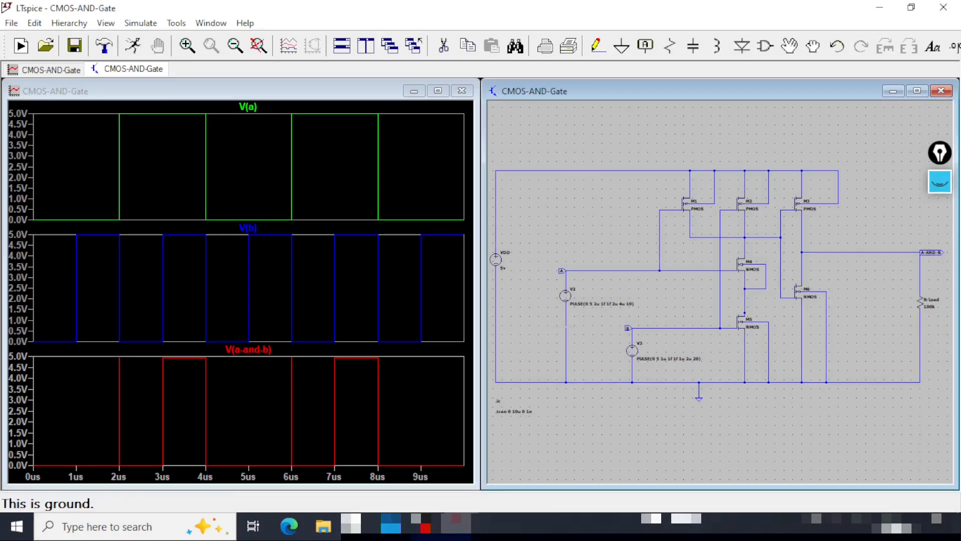